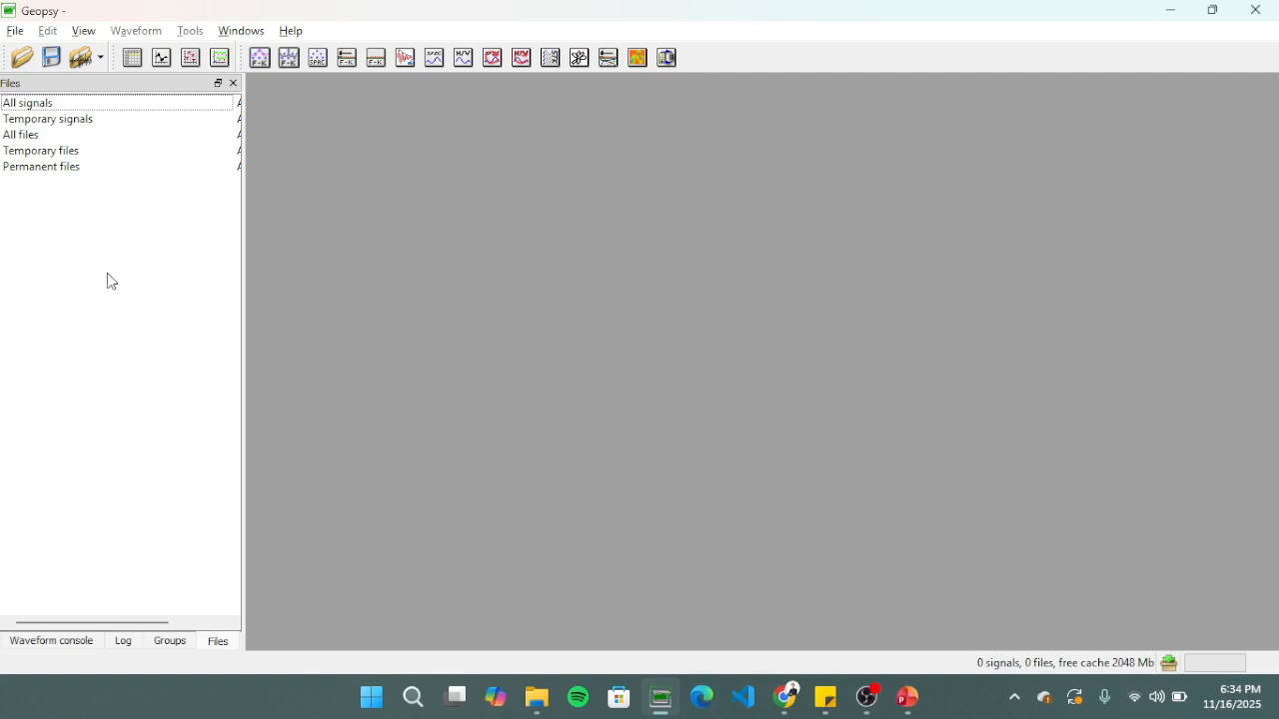
Step: Load the signal file MM.NGU.00.ALL.2025.28.00.mseed from D:\seismic_hazard\hvsr_work\TUTORIAL_HVSR
click(102, 63)
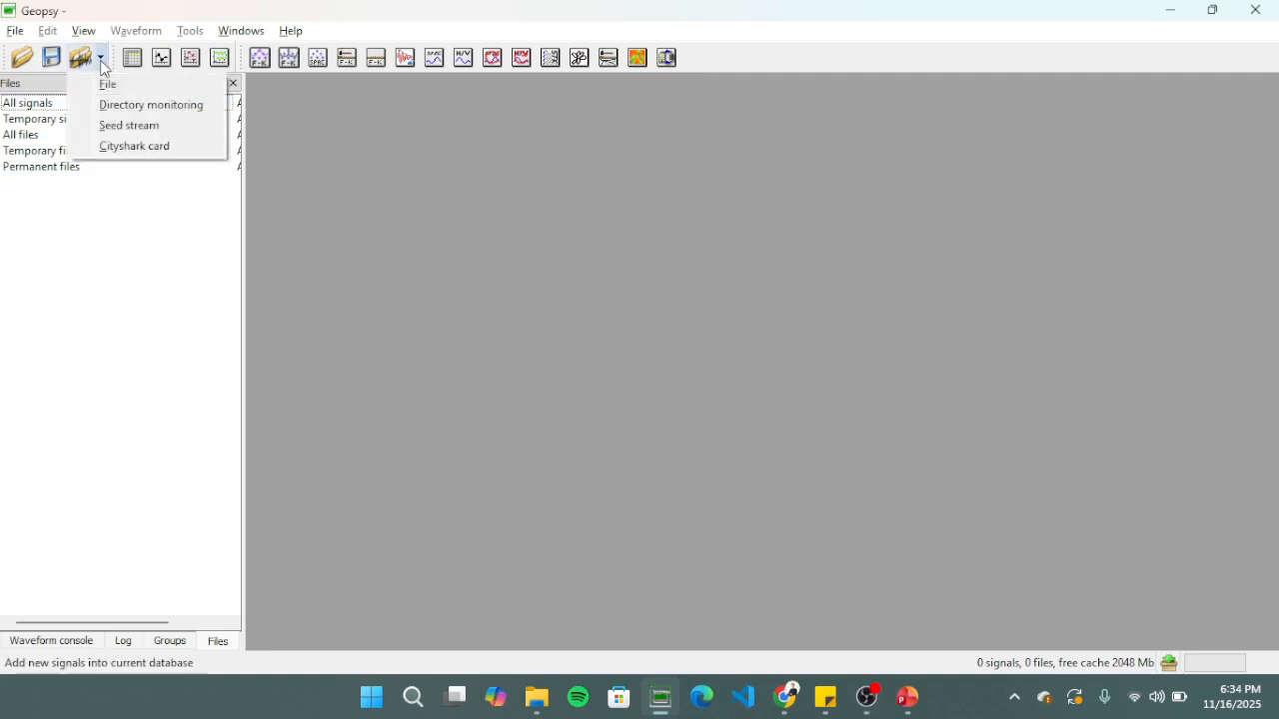
click(114, 88)
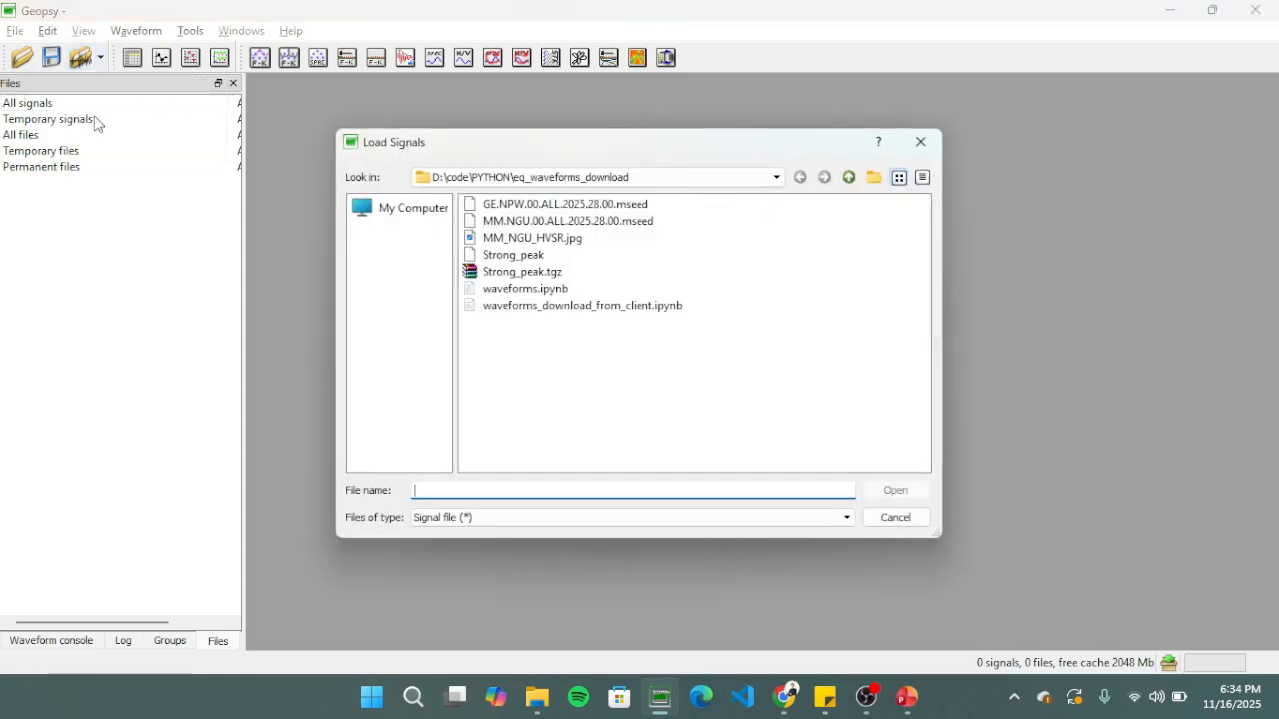
click(440, 210)
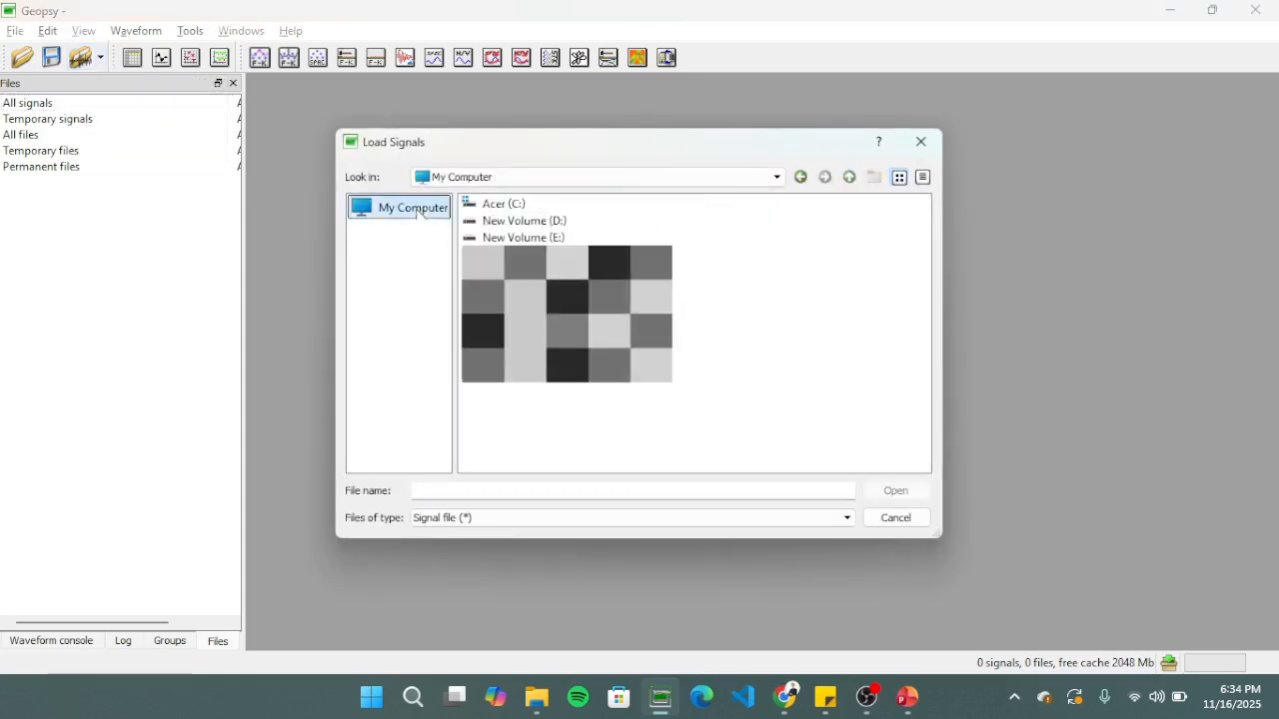
double_click(596, 222)
double_click(605, 357)
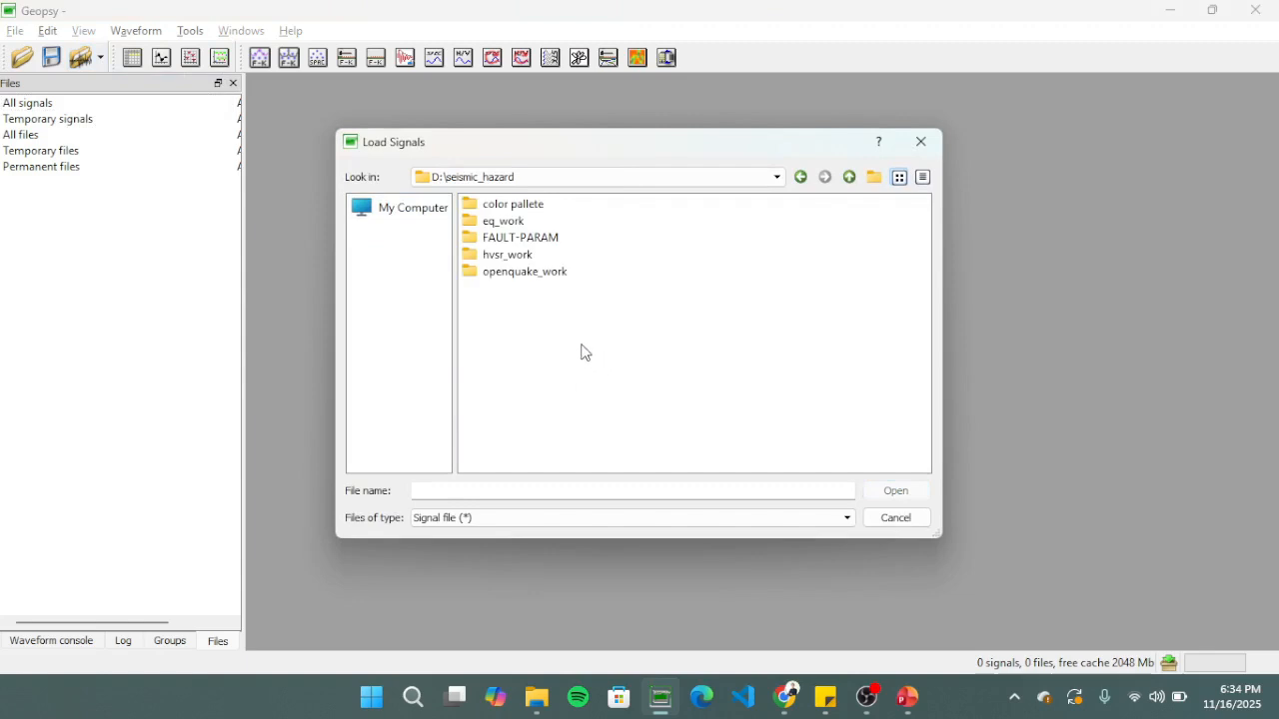
double_click(515, 253)
double_click(570, 307)
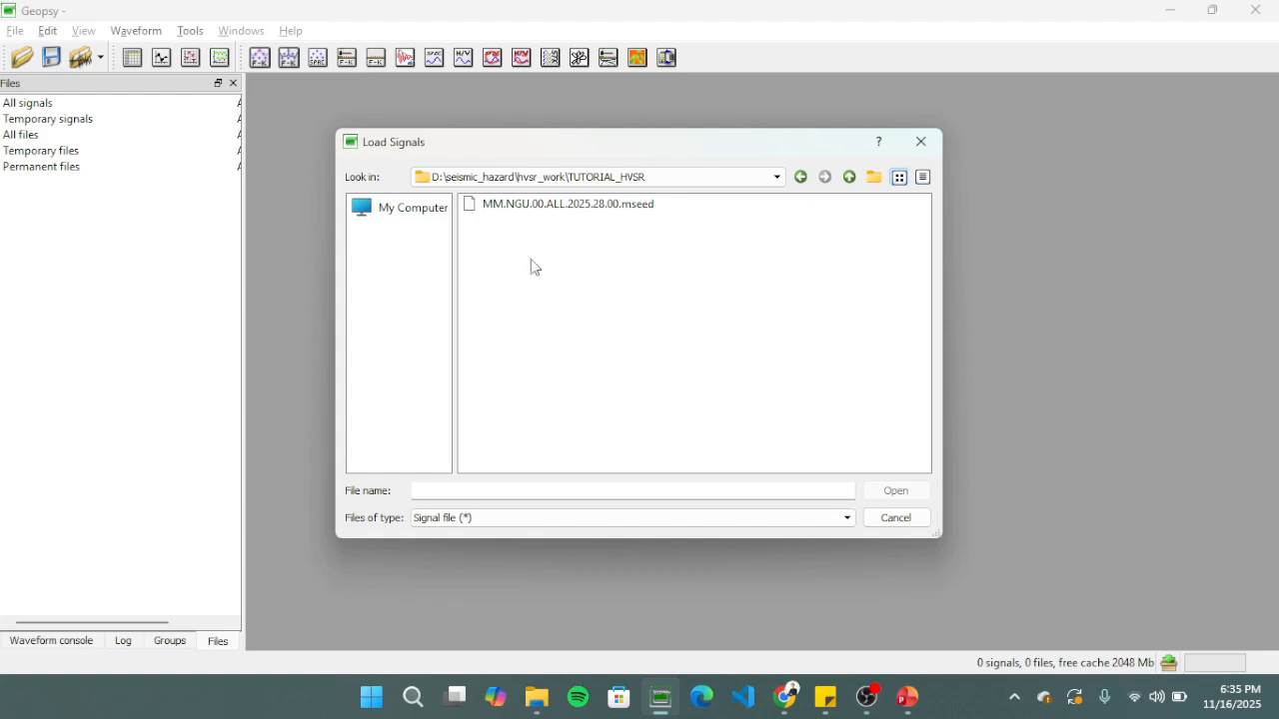
click(513, 206)
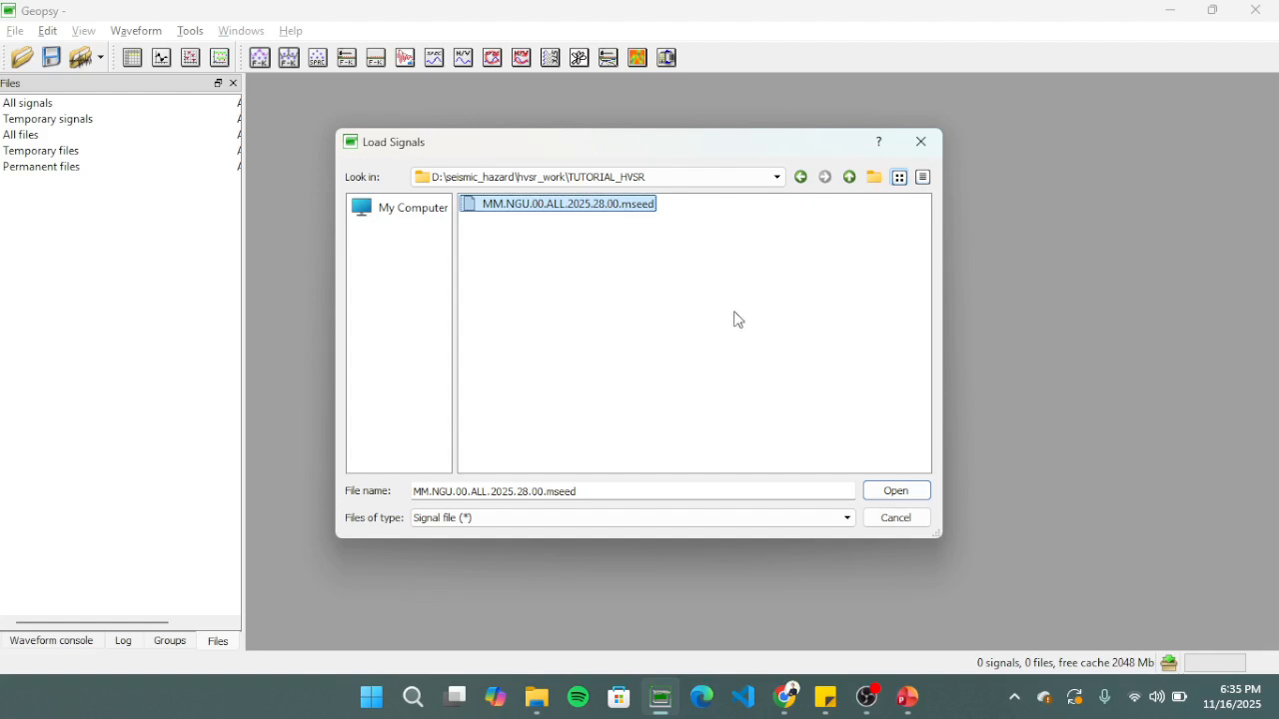
click(896, 490)
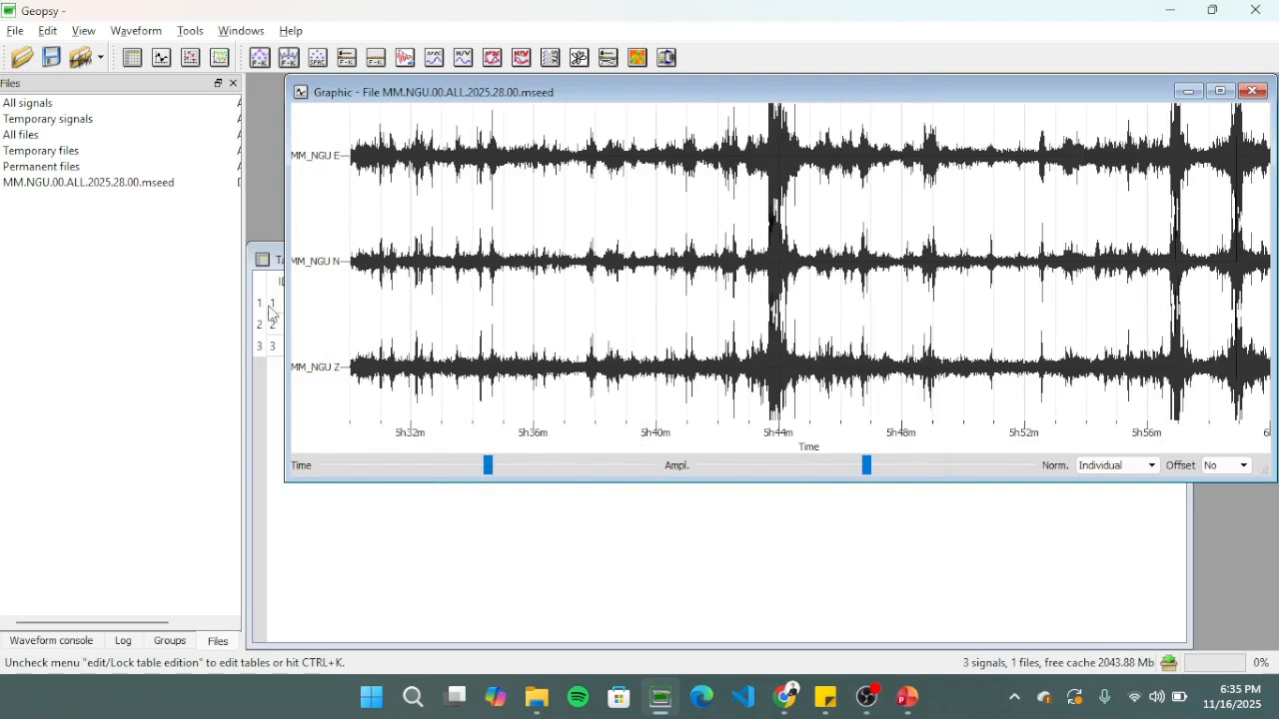
Step: Bring the loaded file's signal table to the front, look over its three components, and close it
click(360, 557)
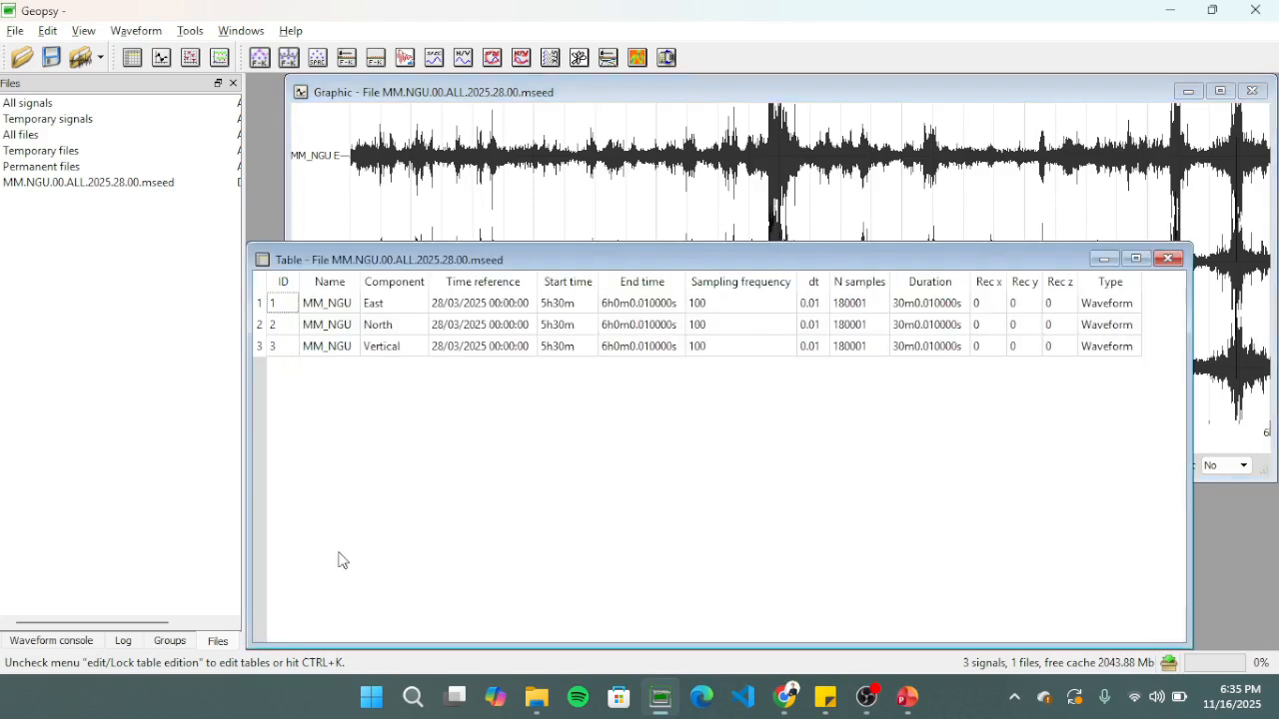
drag(816, 262, 824, 227)
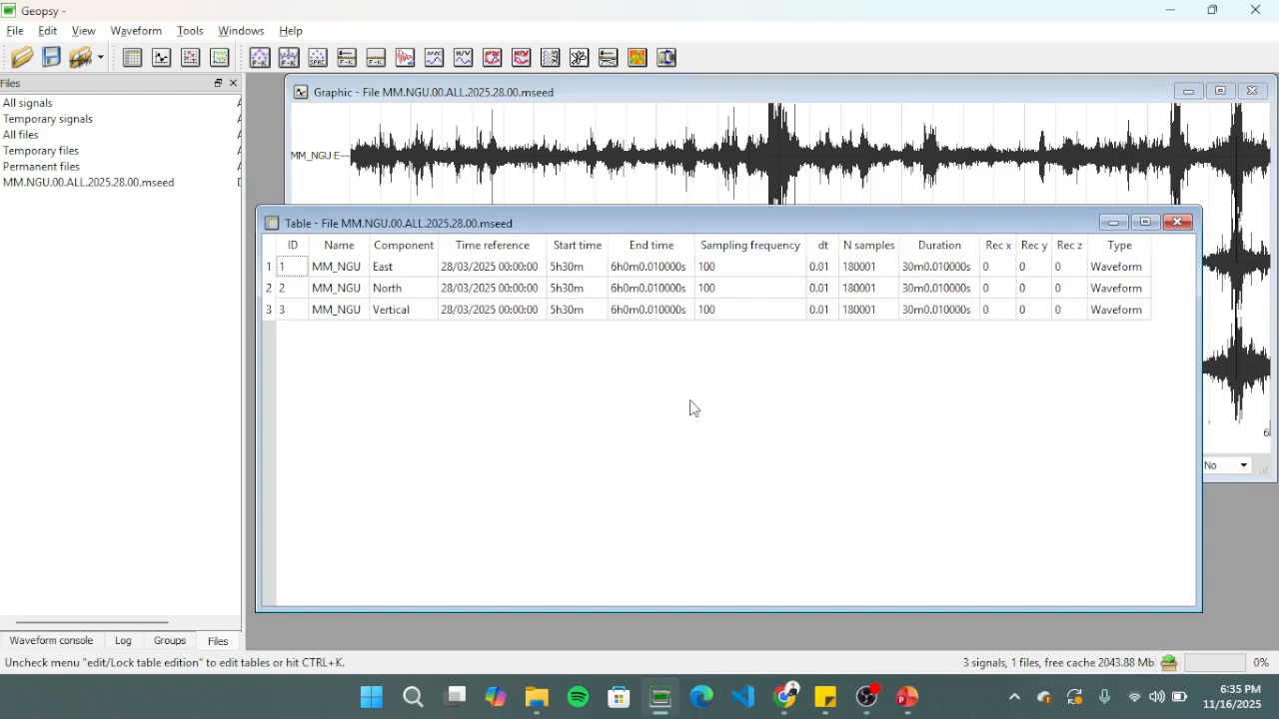
click(1178, 222)
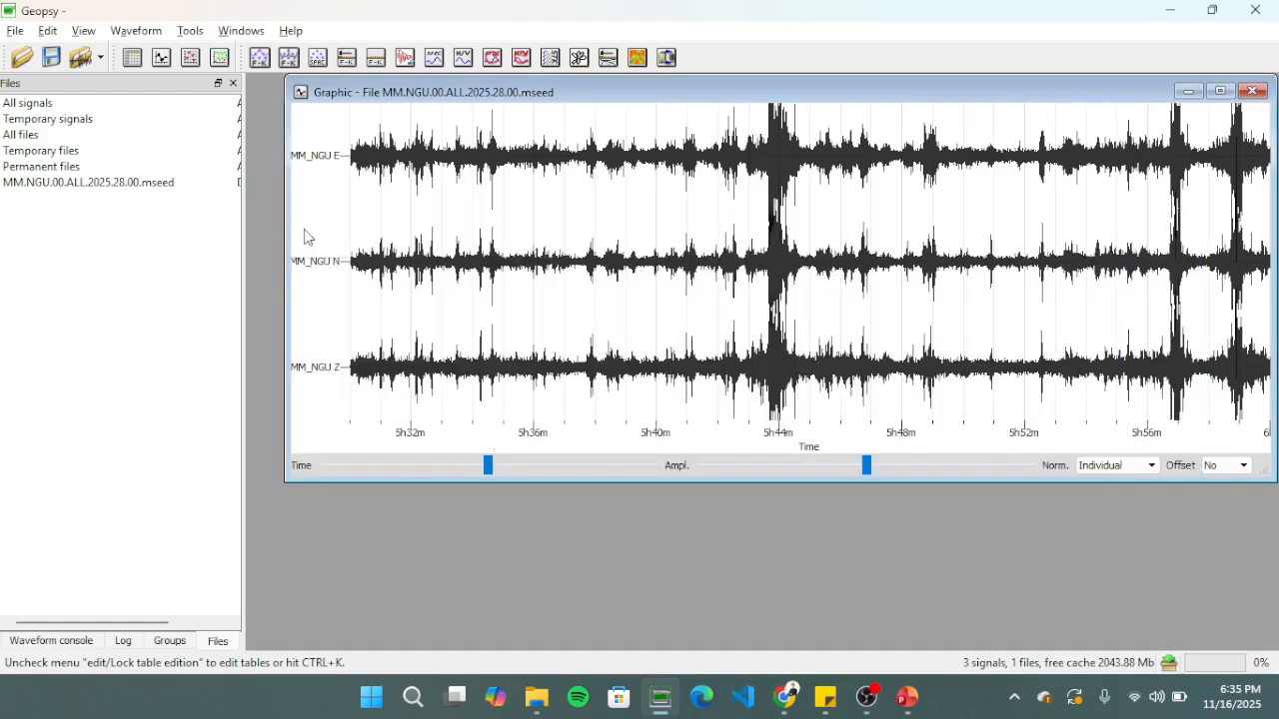
Step: Reopen the table view of MM.NGU.00.ALL.2025.28.00.mseed, examine the start and end times, sampling frequency and duration, and close it
click(85, 188)
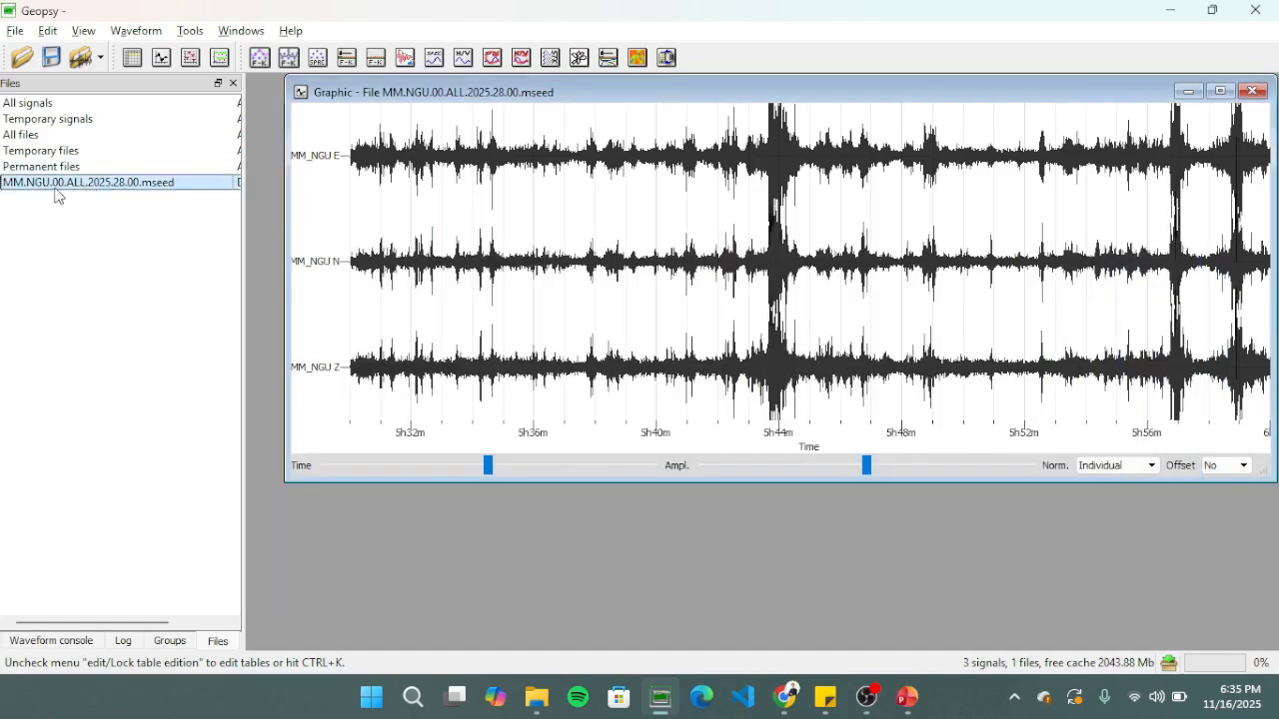
right_click(58, 189)
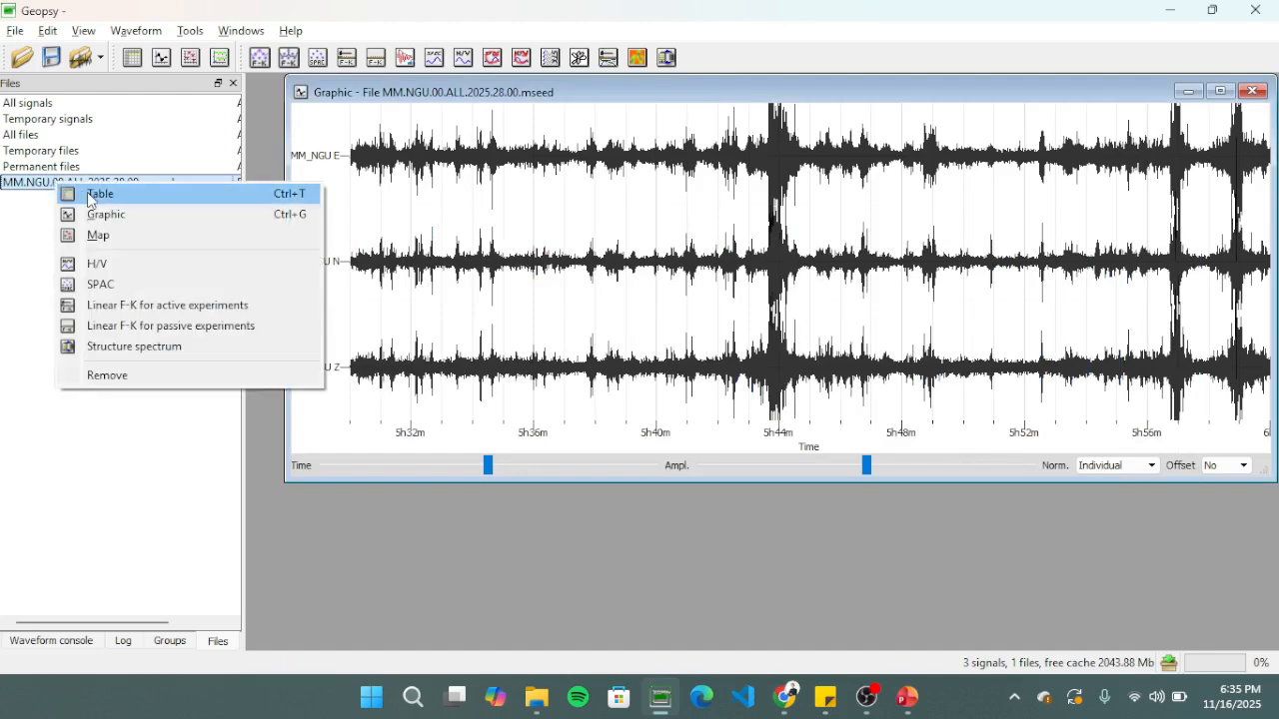
click(88, 200)
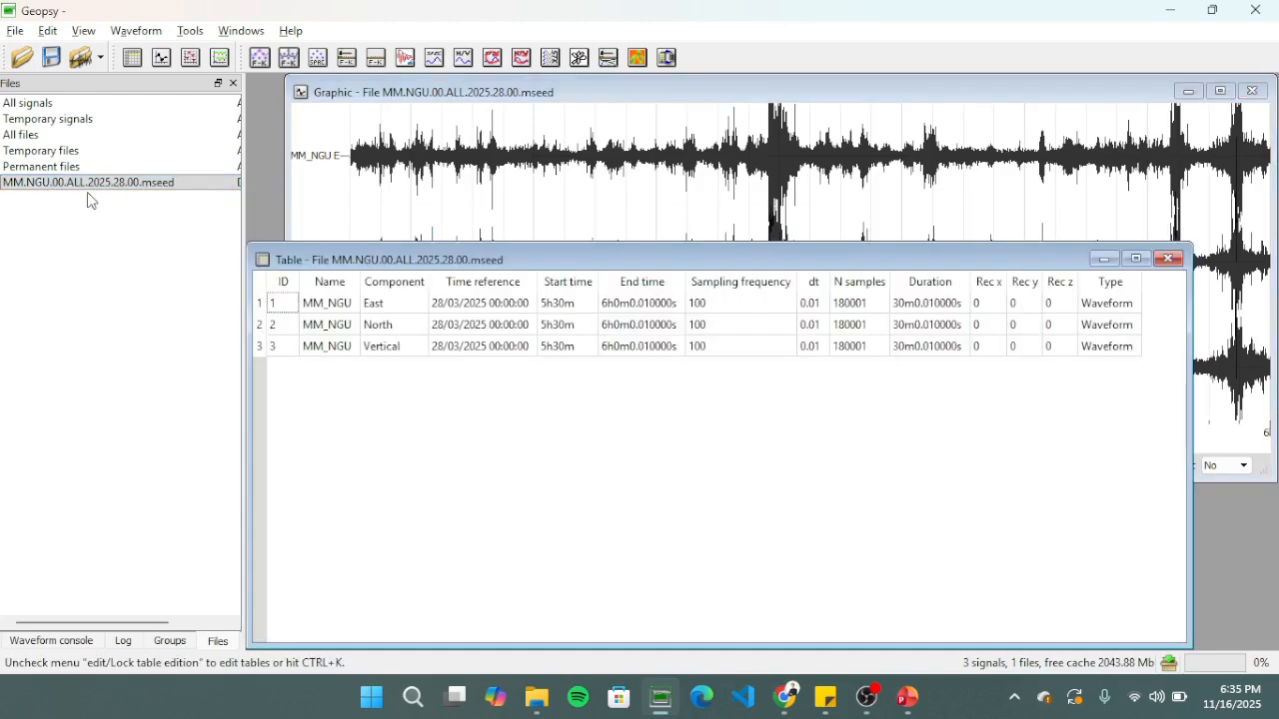
drag(620, 260, 649, 226)
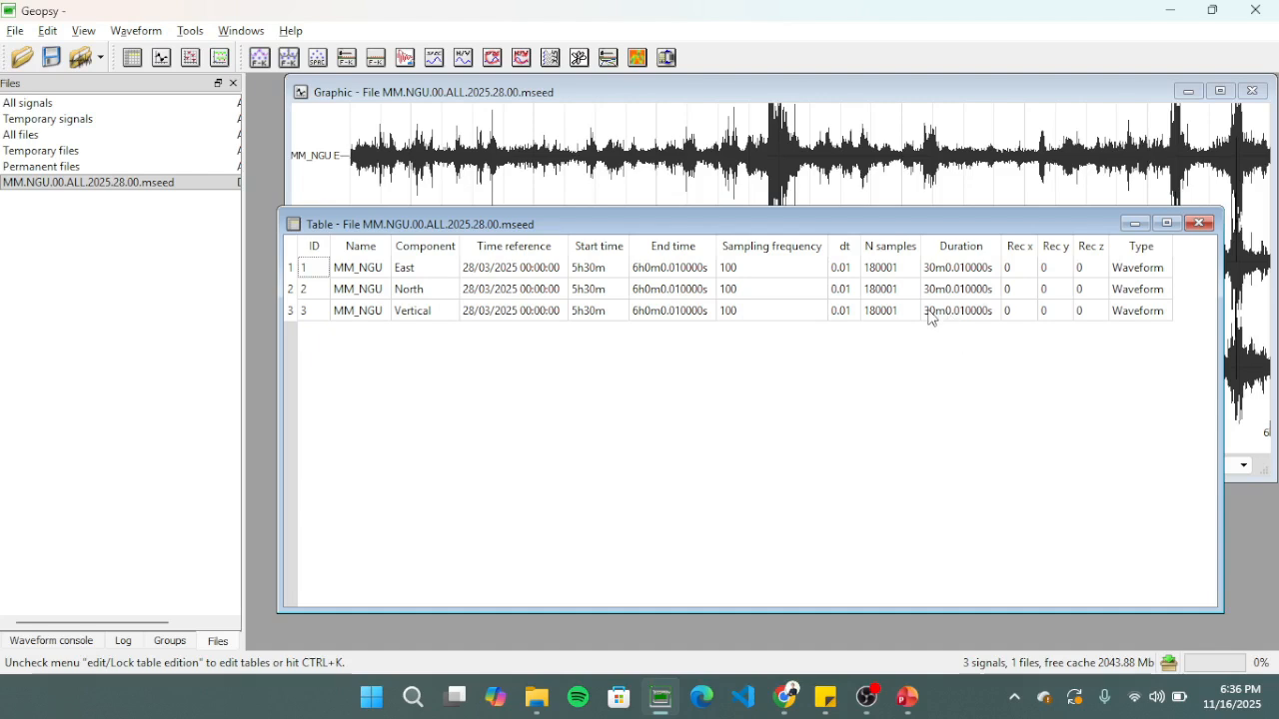
click(1200, 223)
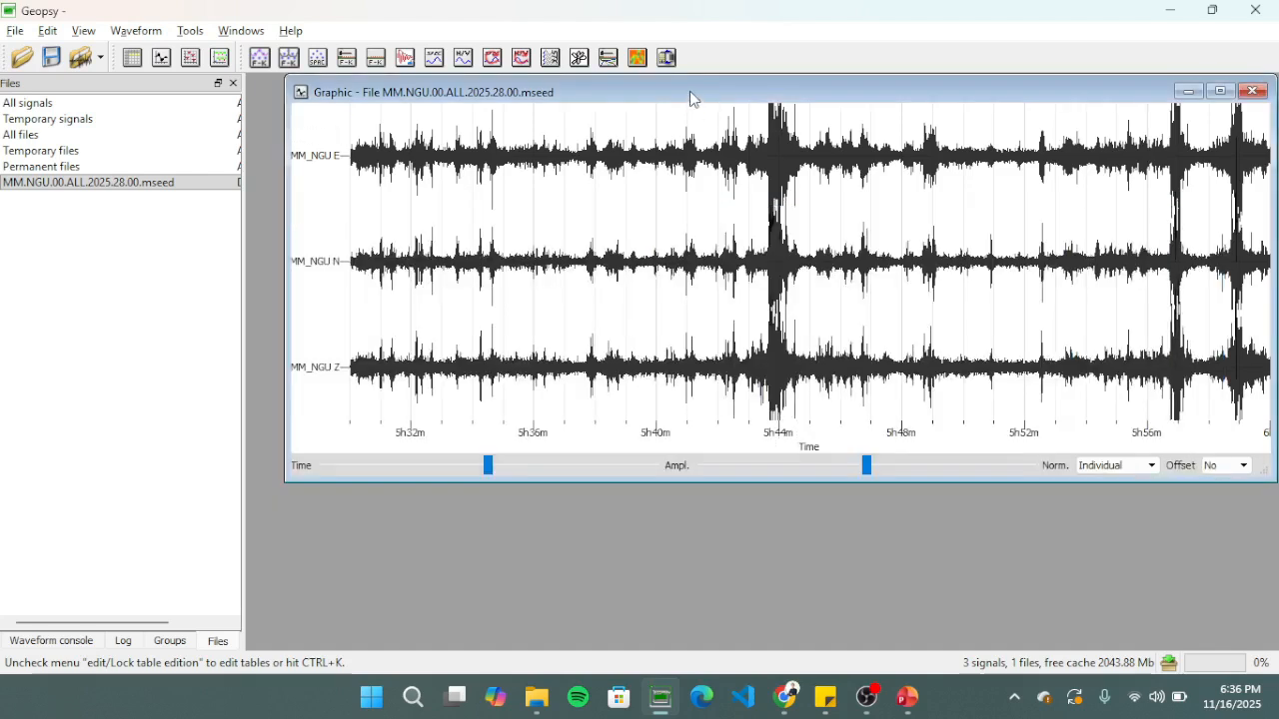
Step: Apply a taper of 5% width from T0 to End to the three waveforms in the graphic view
drag(594, 94, 580, 109)
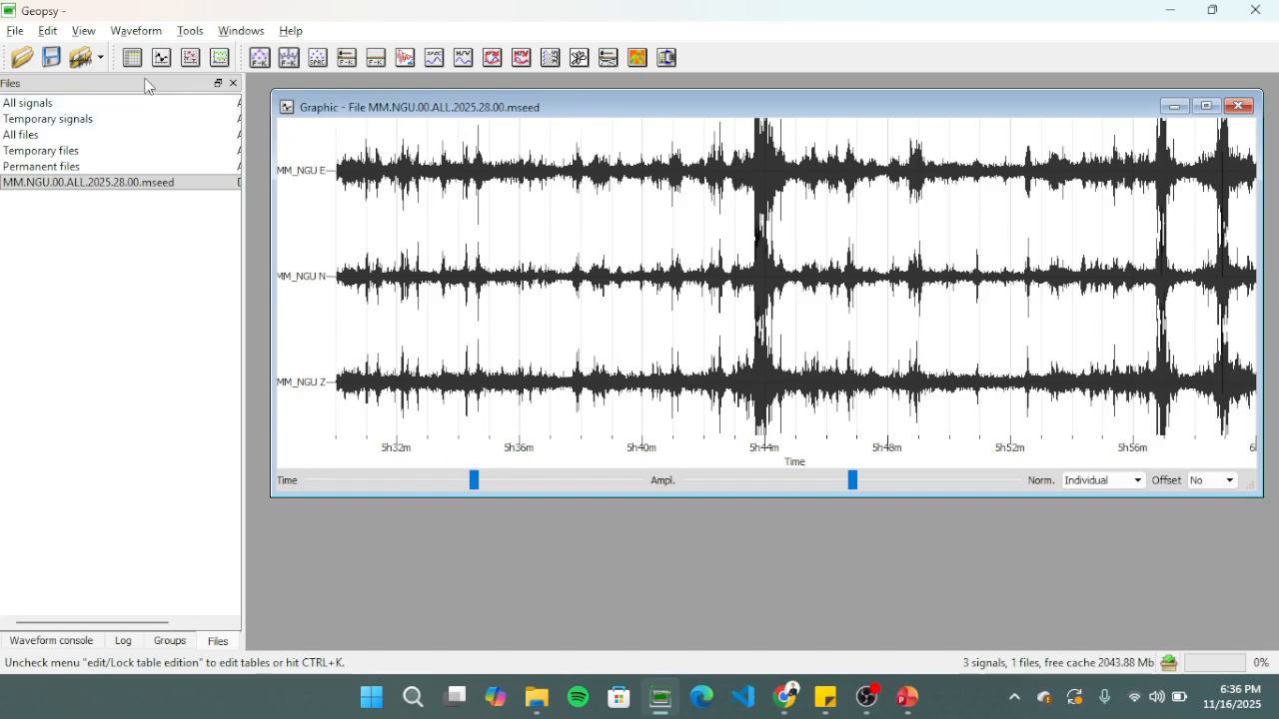
click(135, 32)
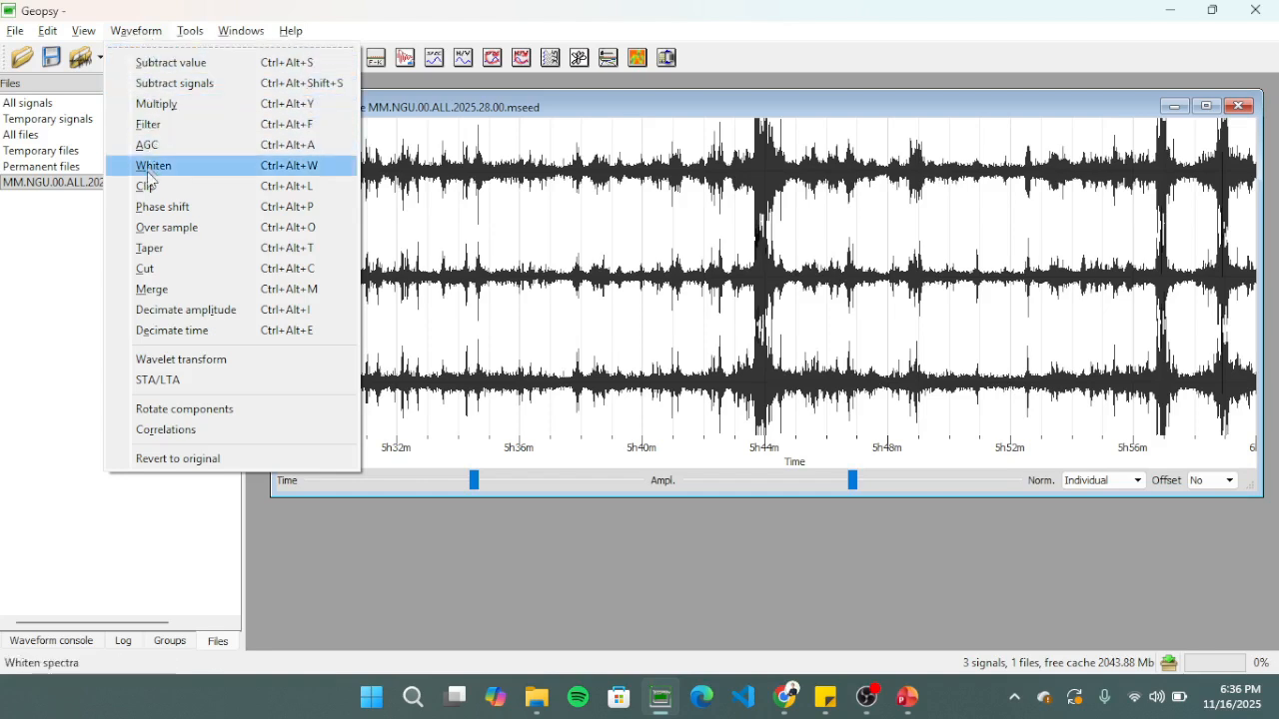
click(197, 250)
drag(636, 226, 600, 219)
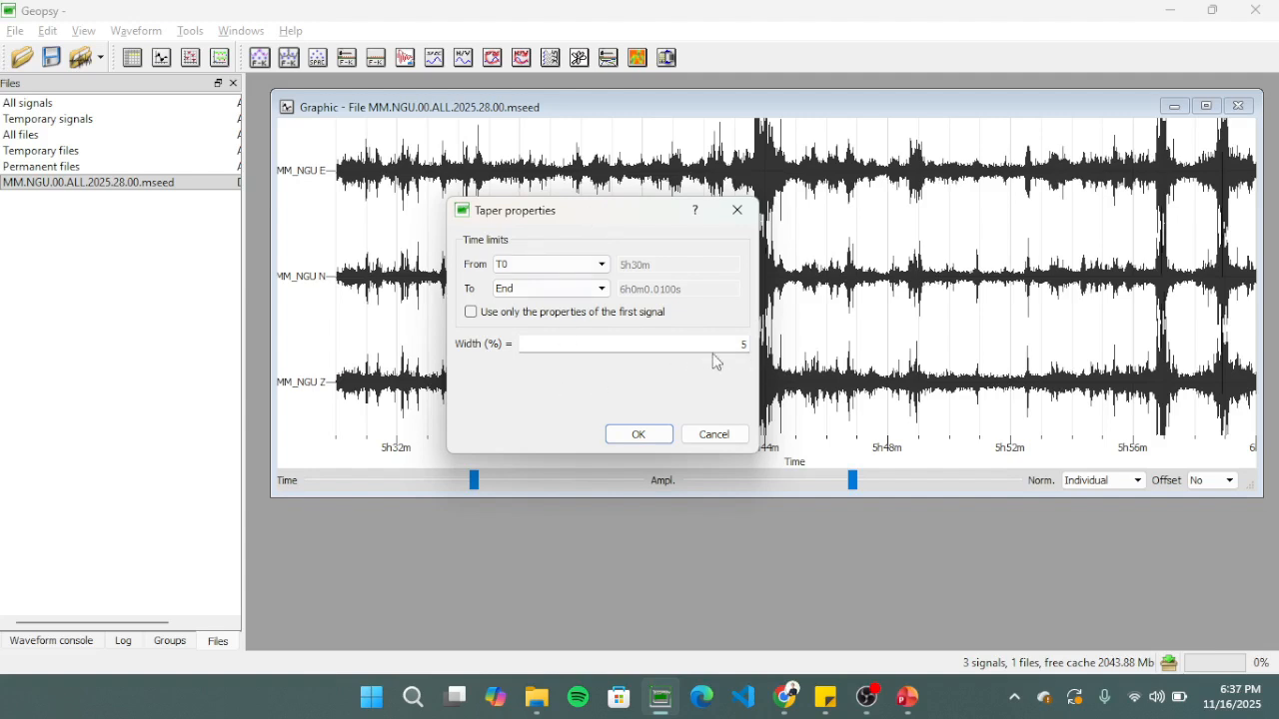
click(654, 436)
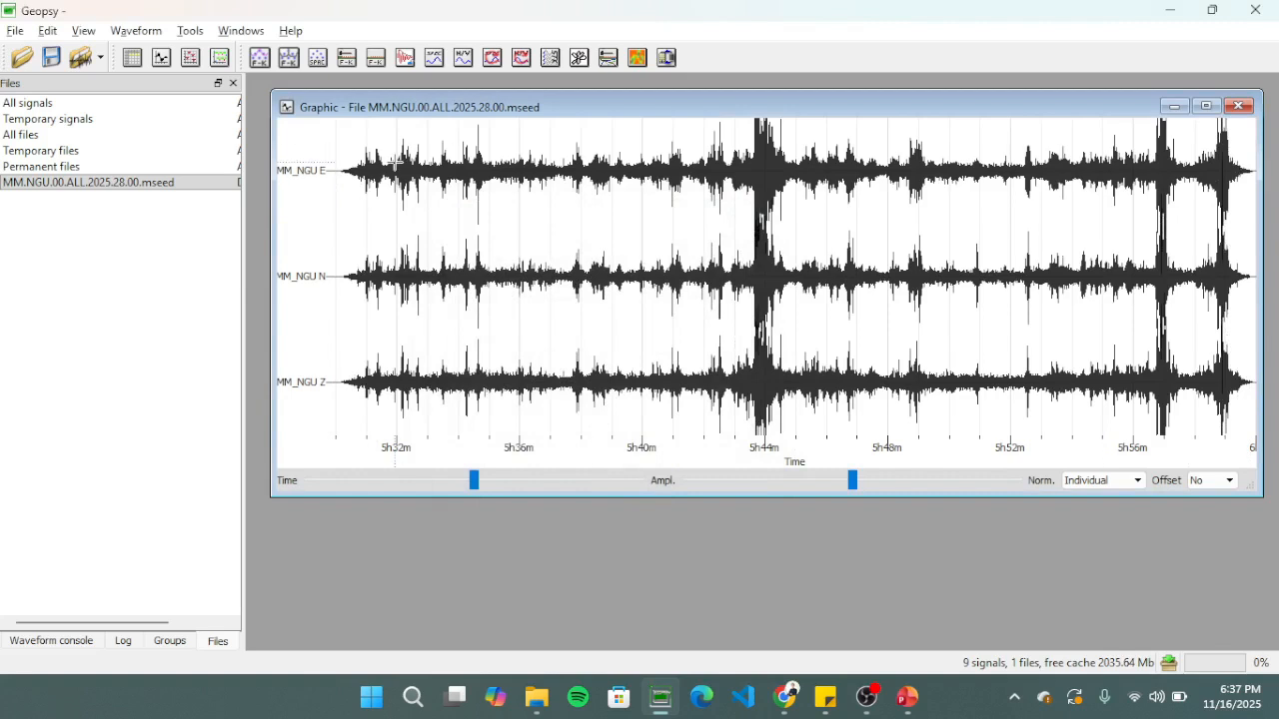
Step: Apply a band-pass Butterworth filter of order 1 from 1.00 to 10.00 Hz to the tapered waveforms
click(137, 33)
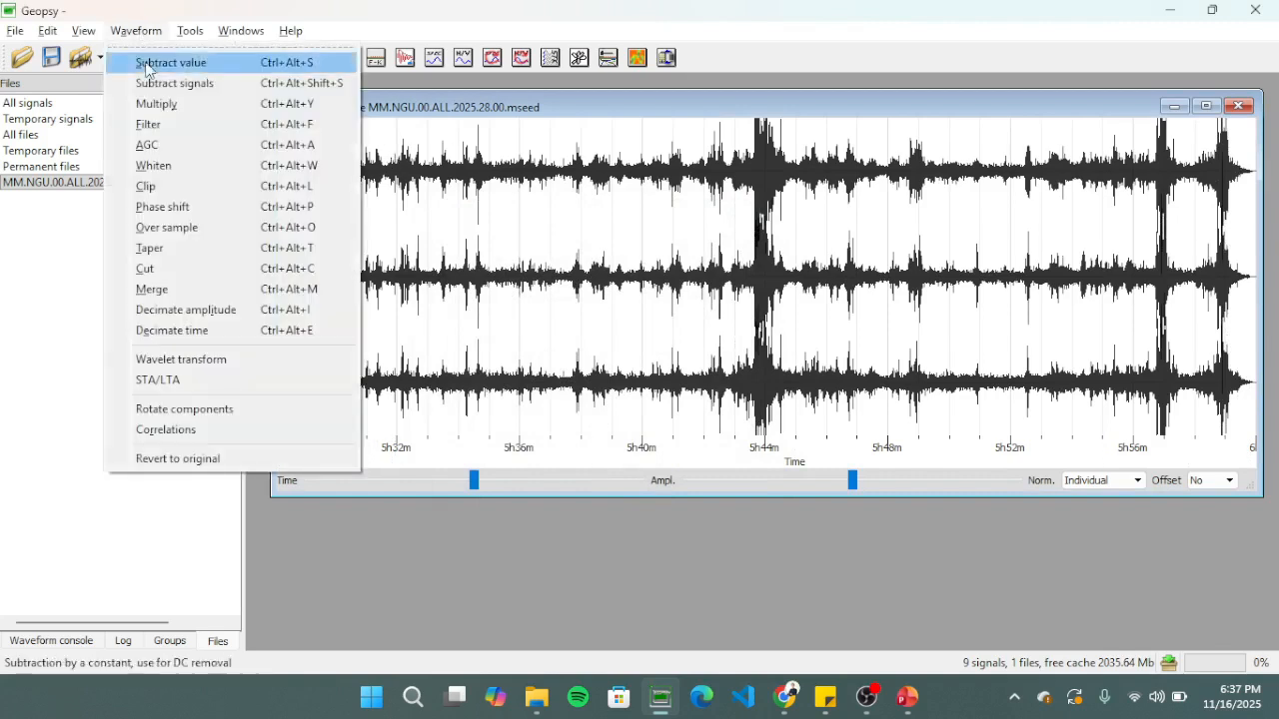
click(160, 124)
drag(643, 234, 615, 236)
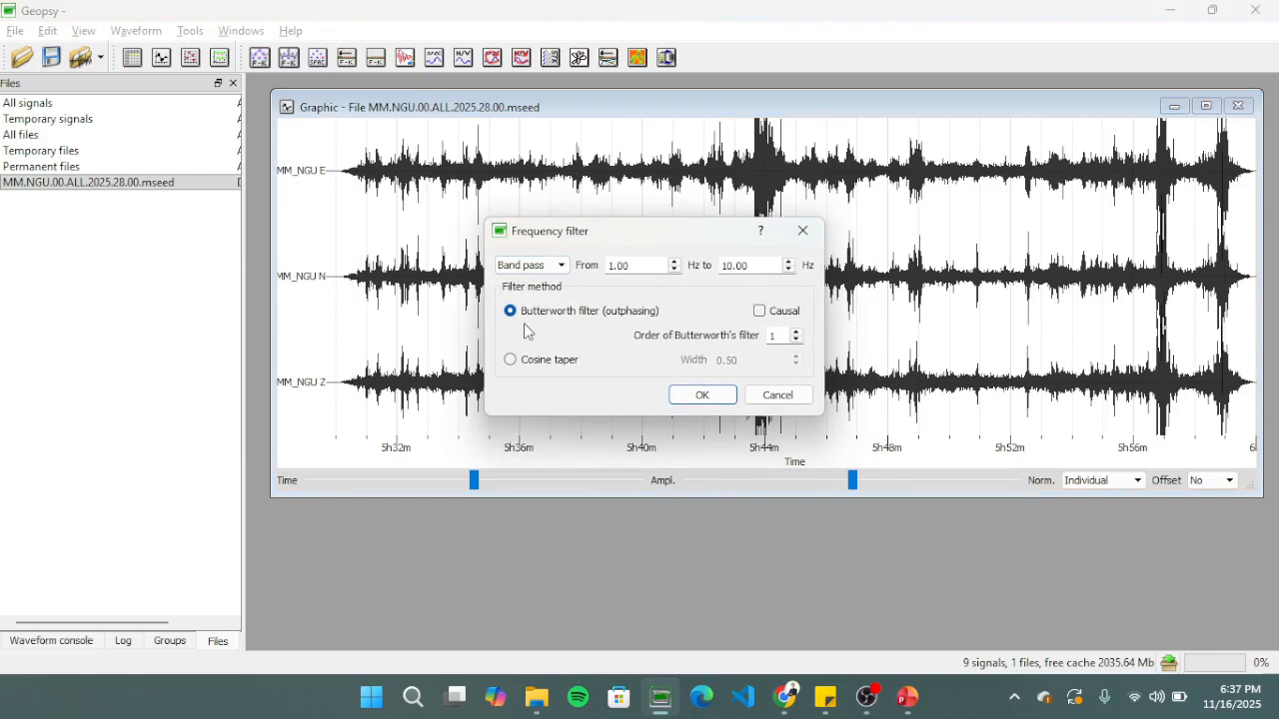
click(702, 396)
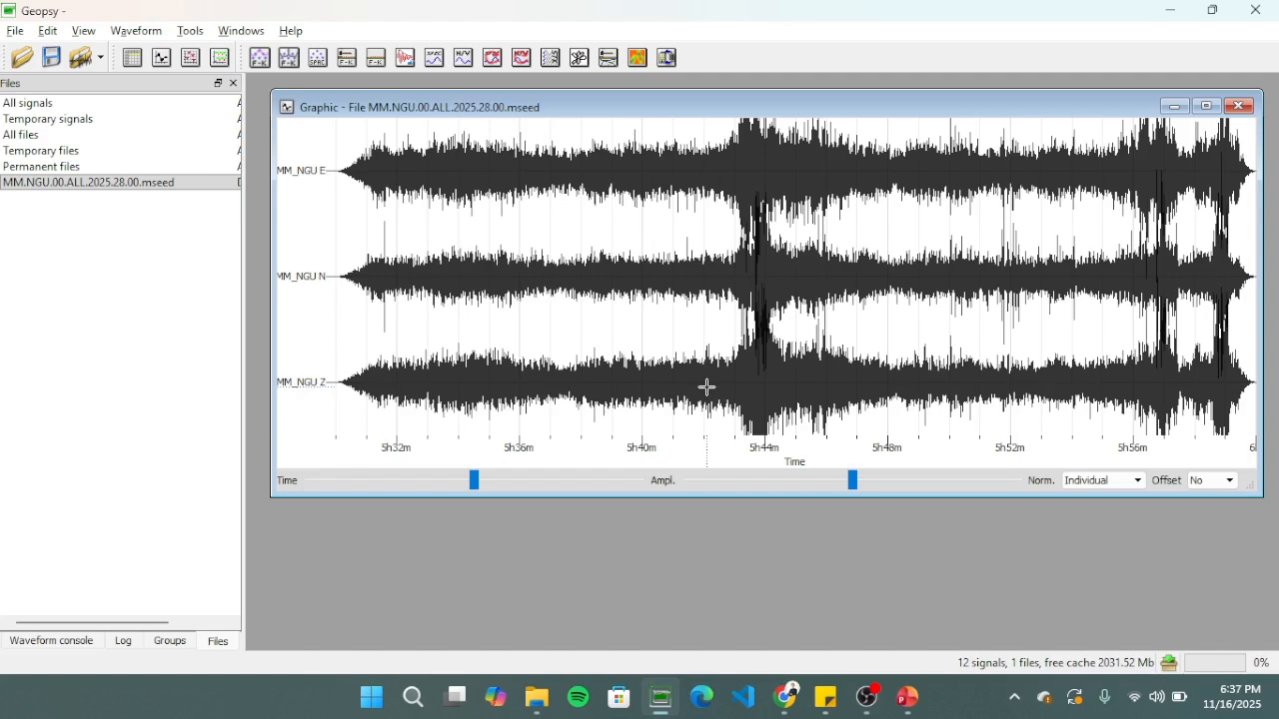
Step: Open the H/V toolbox for the filtered signals and place it centrally over the waveform graphic
mouse_move(707, 387)
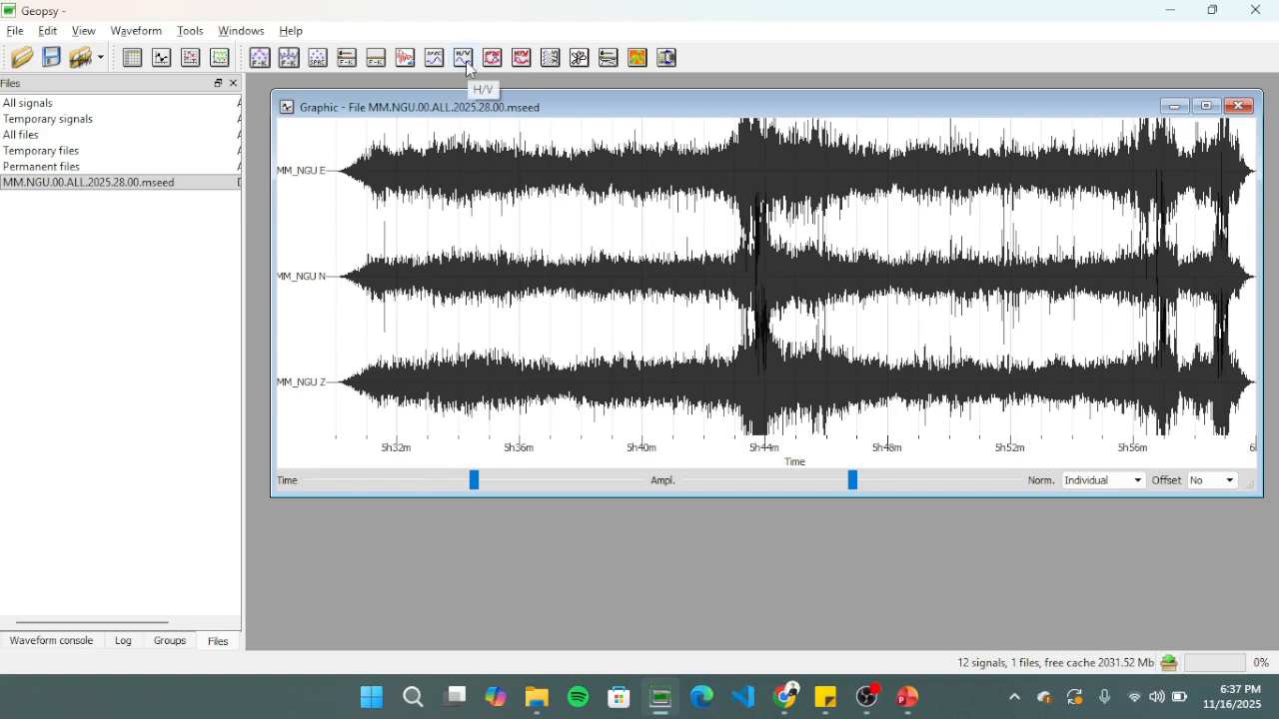
click(190, 31)
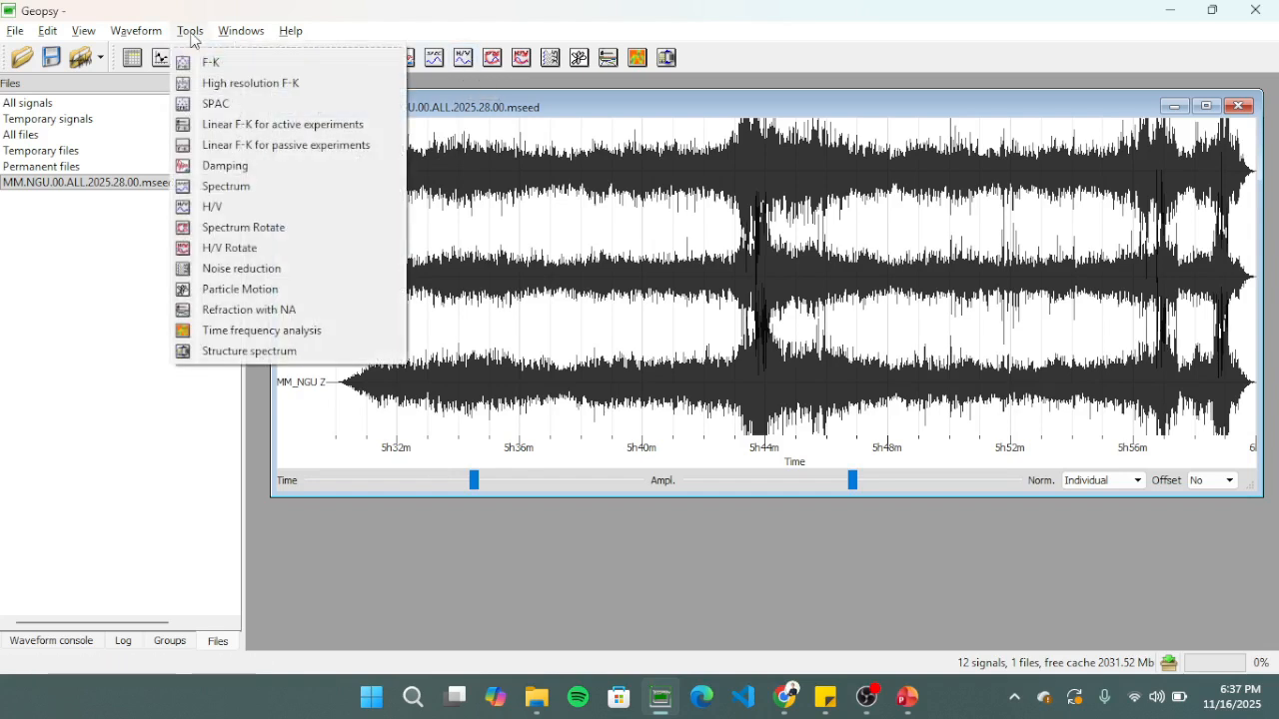
click(218, 210)
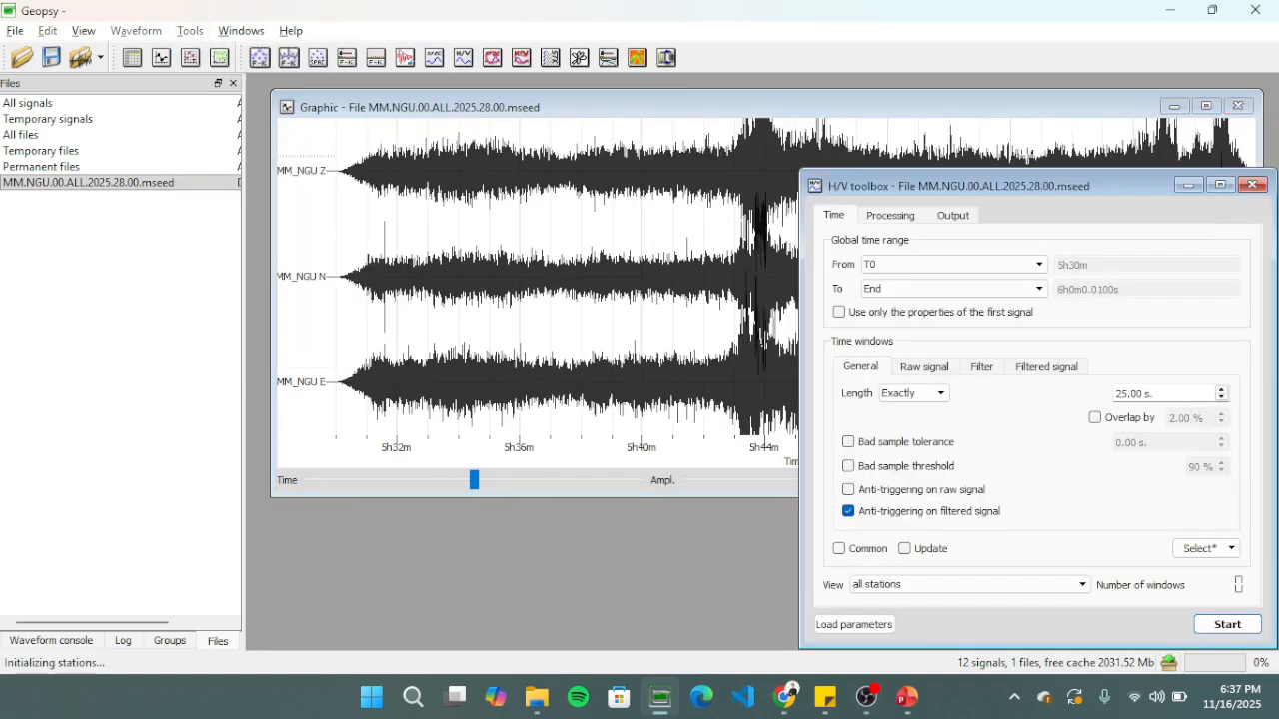
drag(1038, 186, 759, 152)
drag(634, 119, 636, 119)
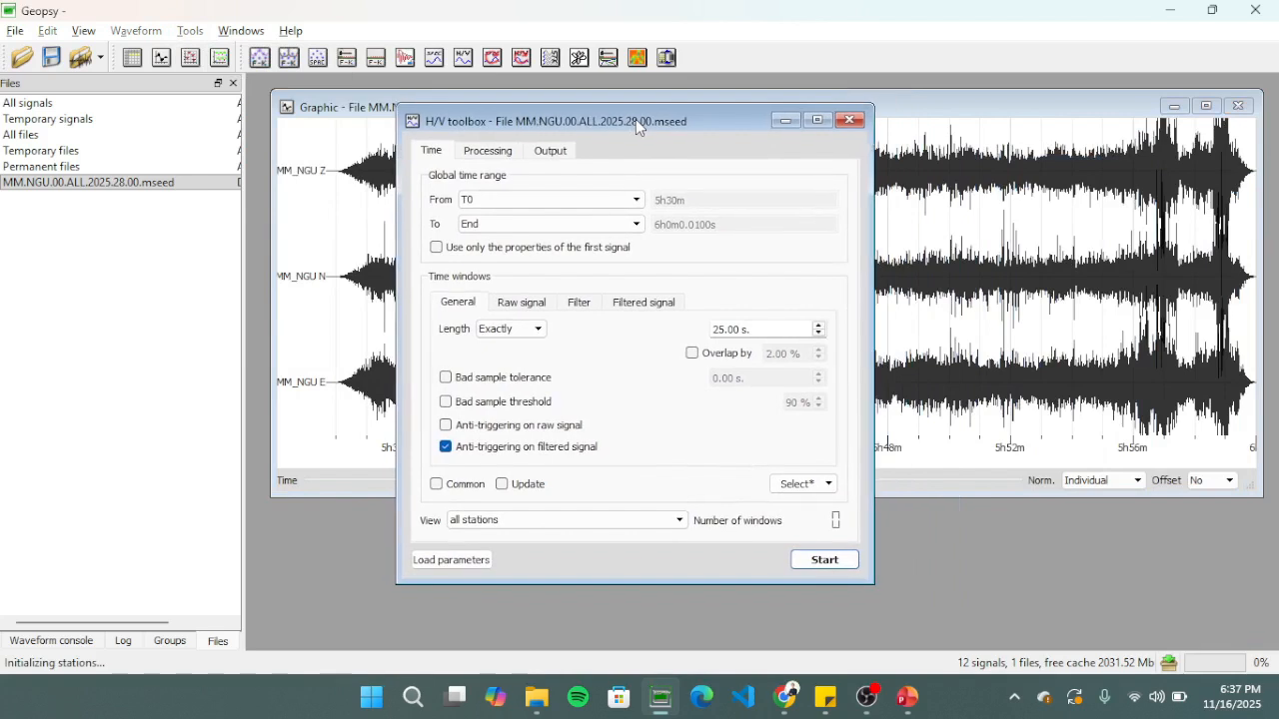
Step: Set the H/V toolbox's global time range from T0 to End
click(488, 210)
click(491, 229)
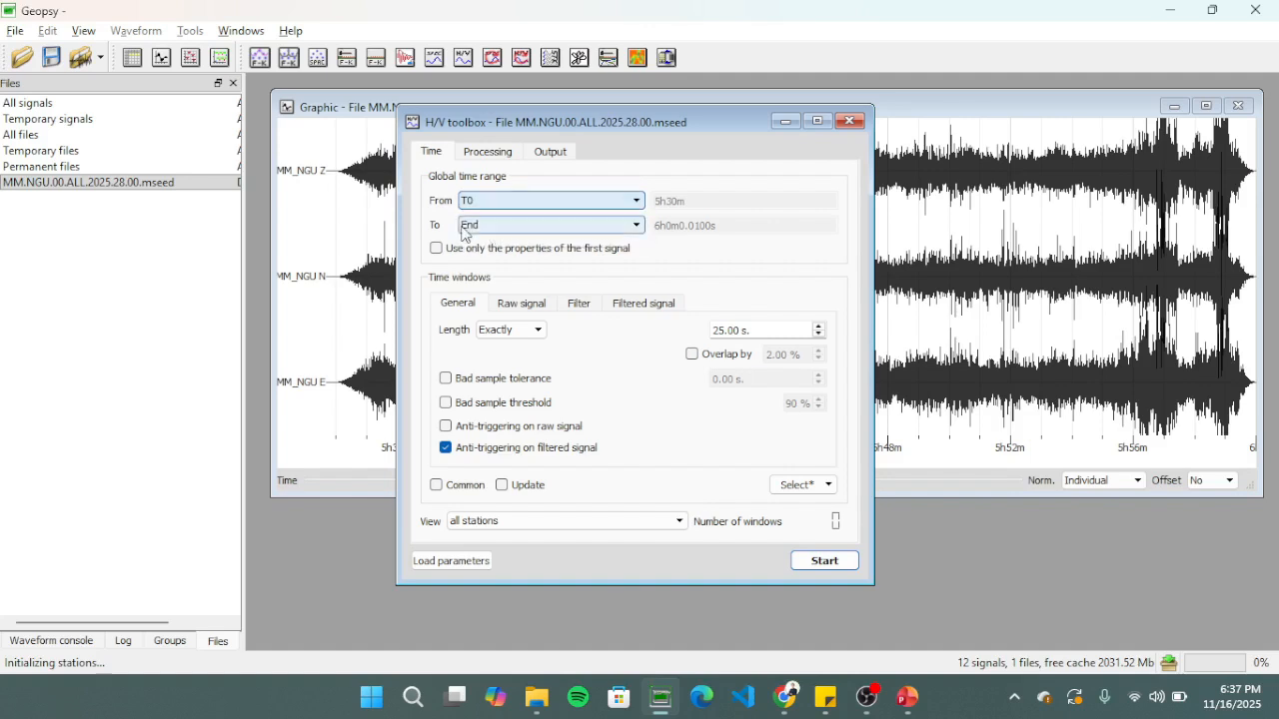
click(479, 226)
click(485, 240)
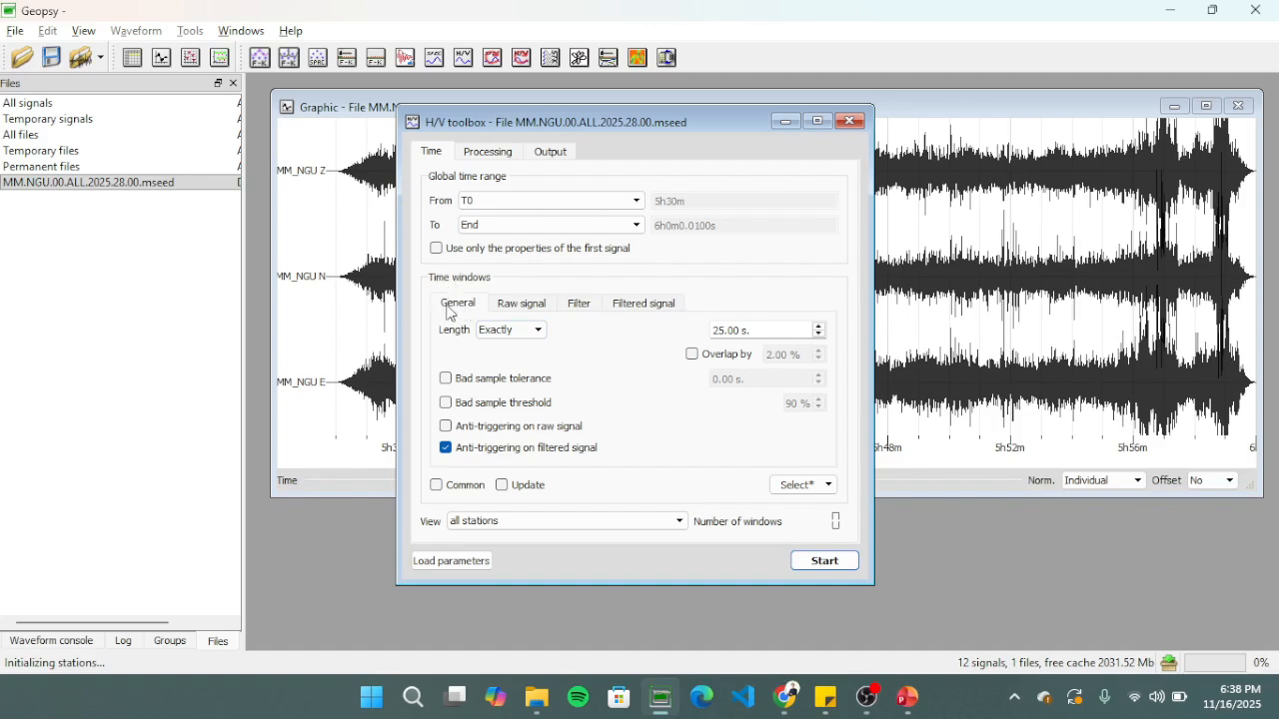
Step: Set the time window length to exactly 25.00 s and review the anti-triggering settings for the filtered signal
click(514, 330)
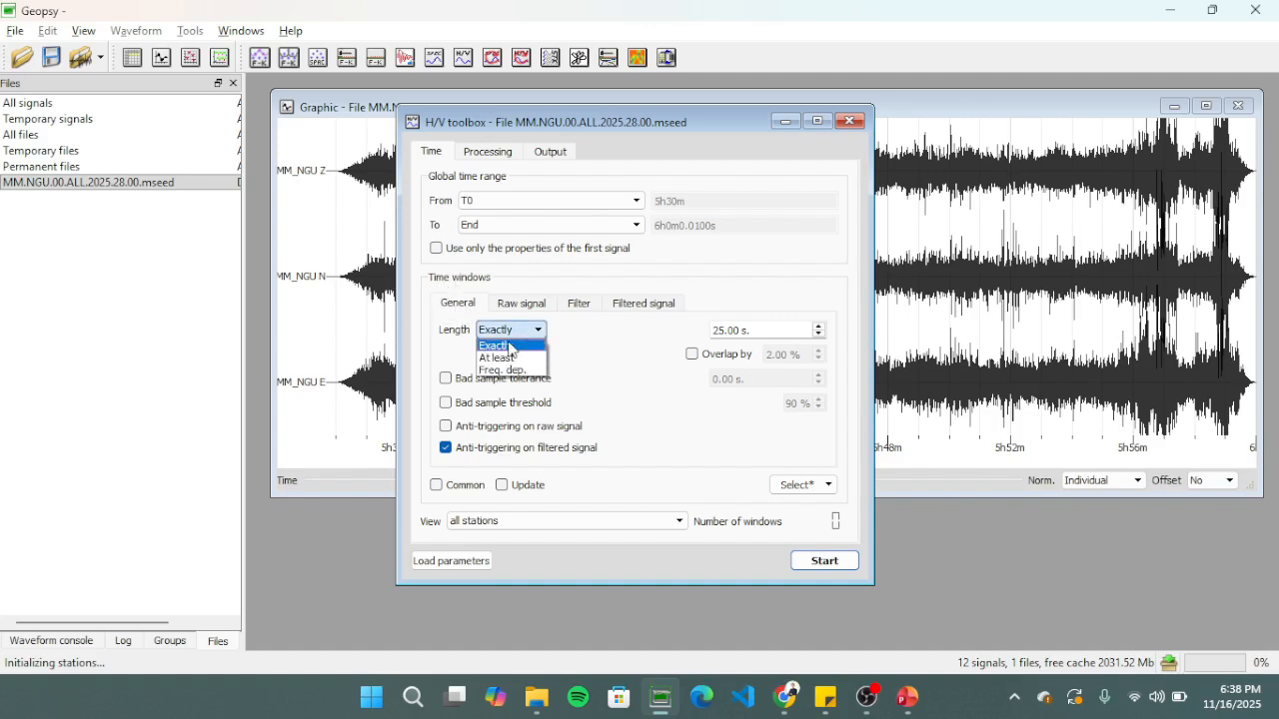
click(512, 346)
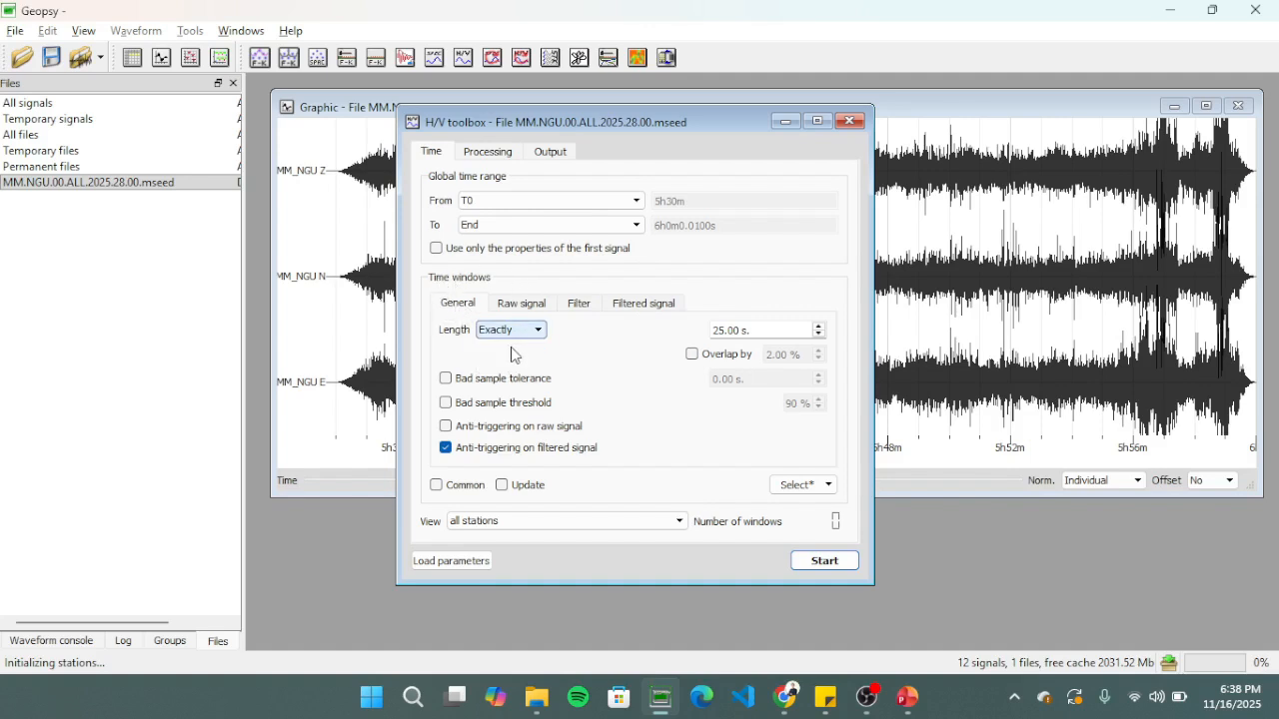
double_click(765, 331)
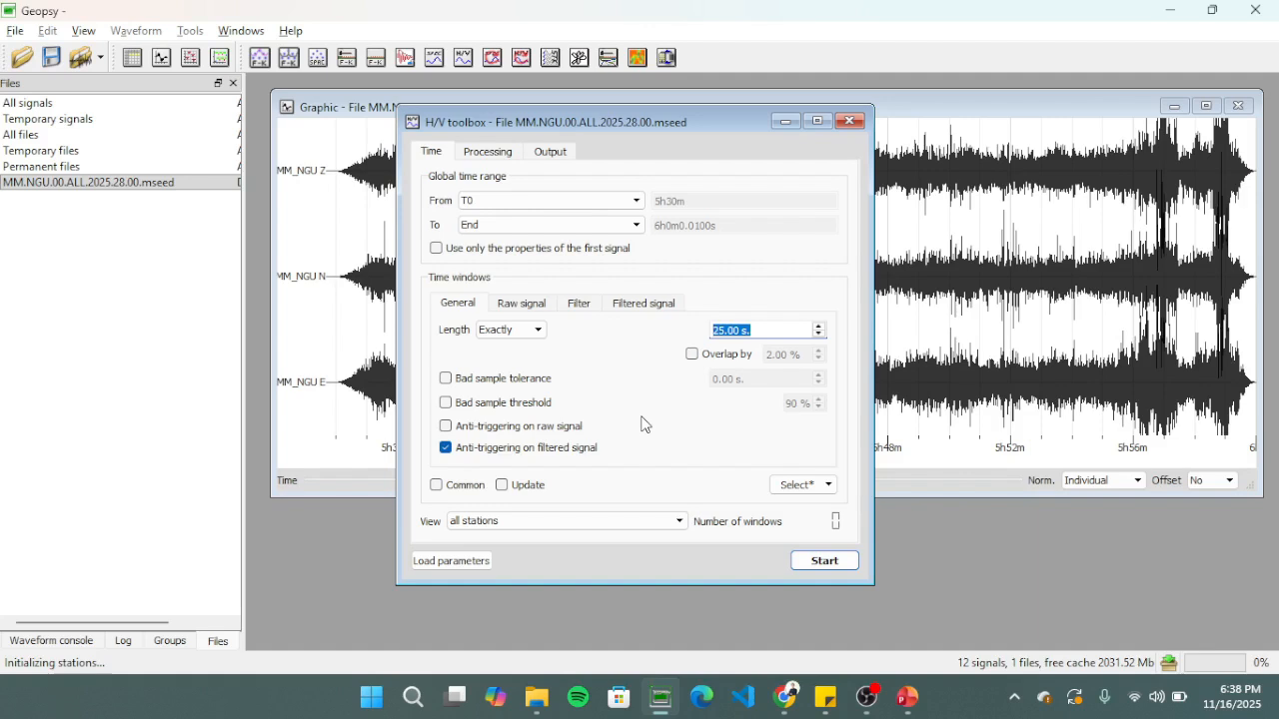
click(645, 308)
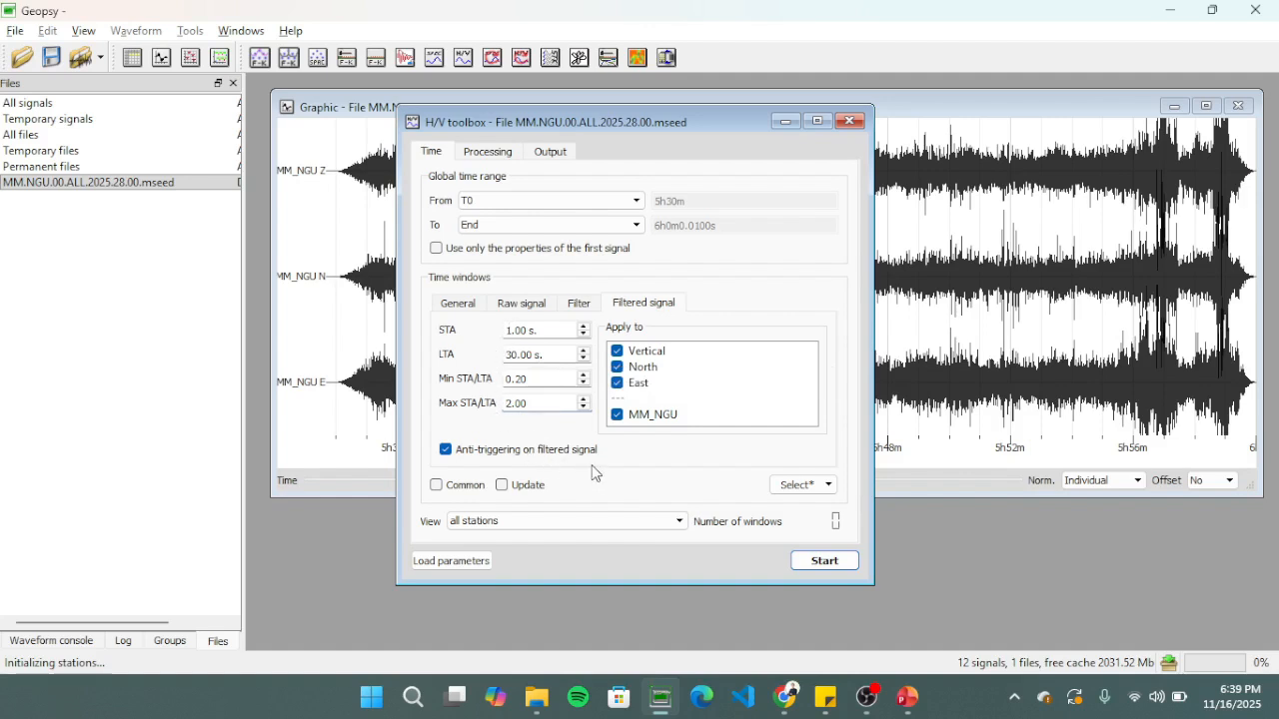
click(456, 306)
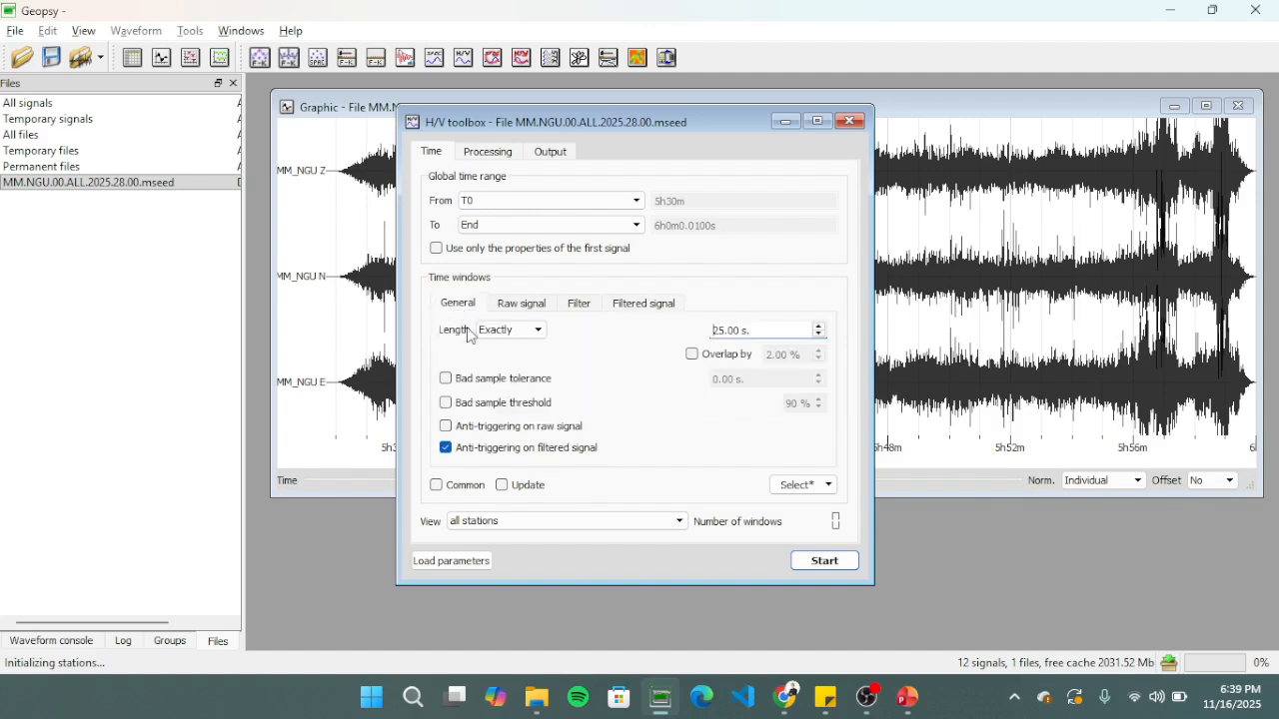
Step: Select Konno & Ohmachi as the smoothing type in the H/V processing parameters and display the output settings
click(496, 158)
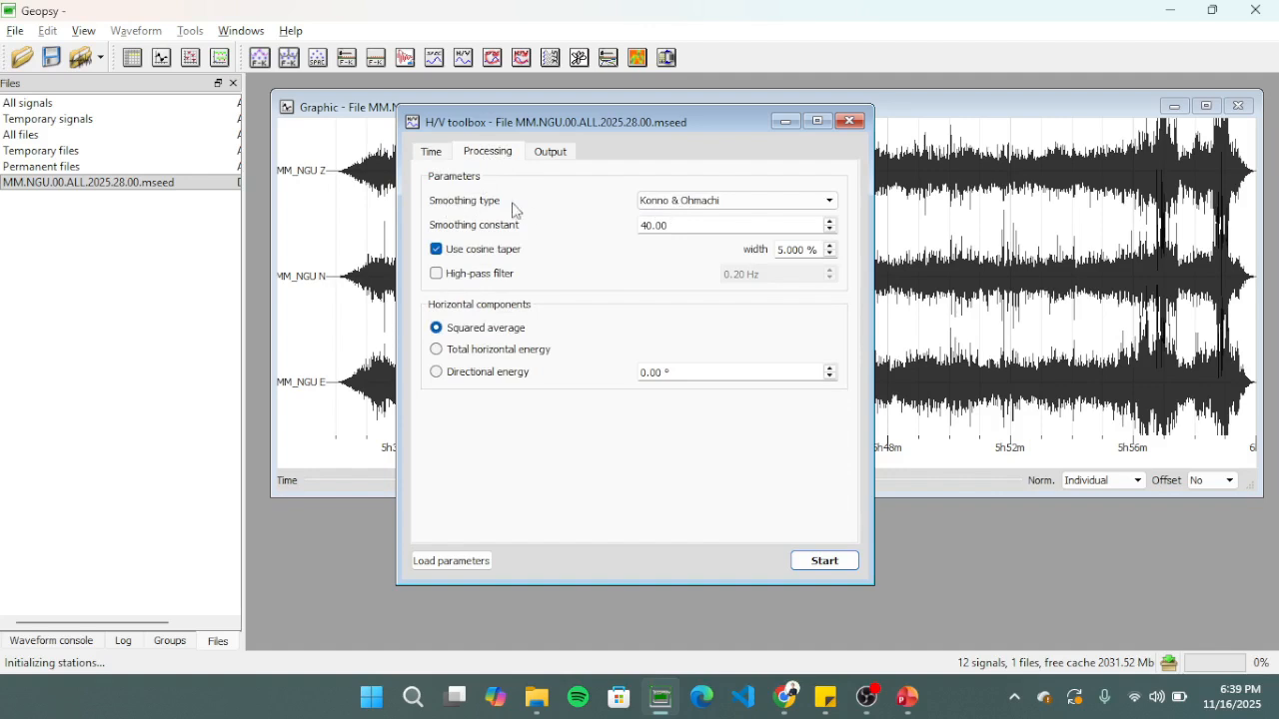
click(687, 205)
click(677, 216)
click(549, 152)
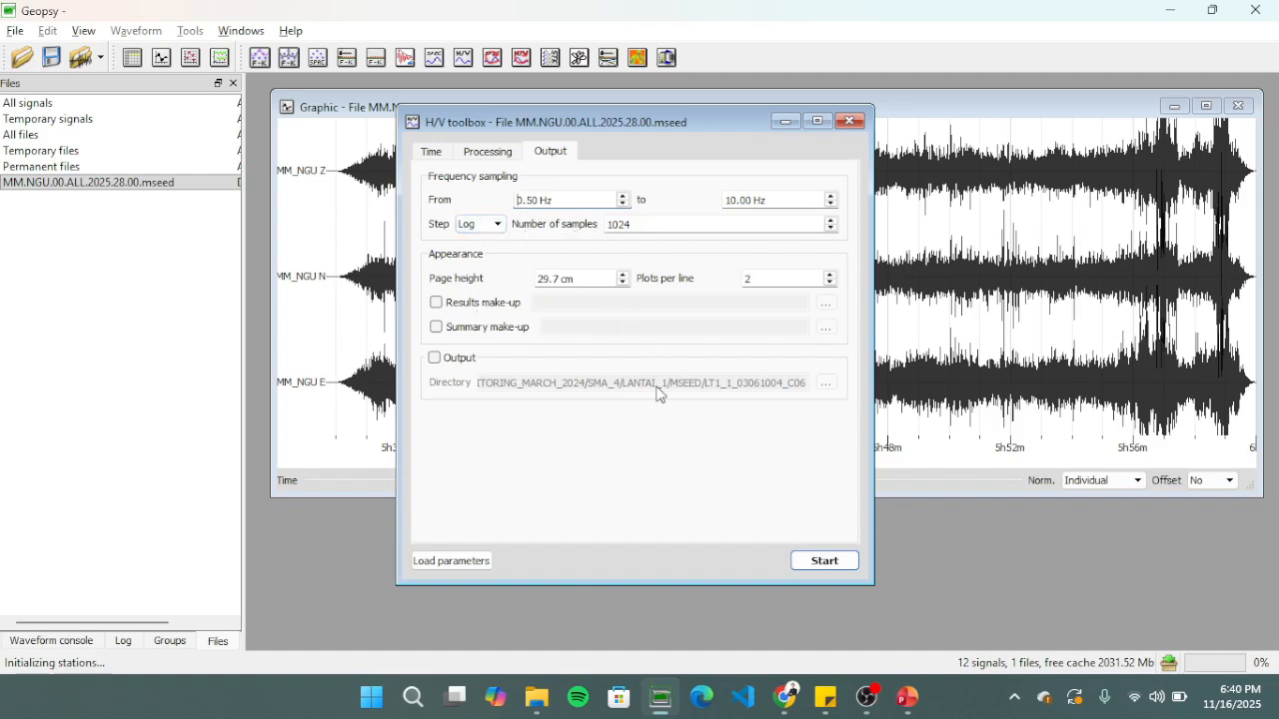
Step: Automatically select the time windows in the H/V toolbox and move the toolbox aside to view them on the waveforms
click(430, 154)
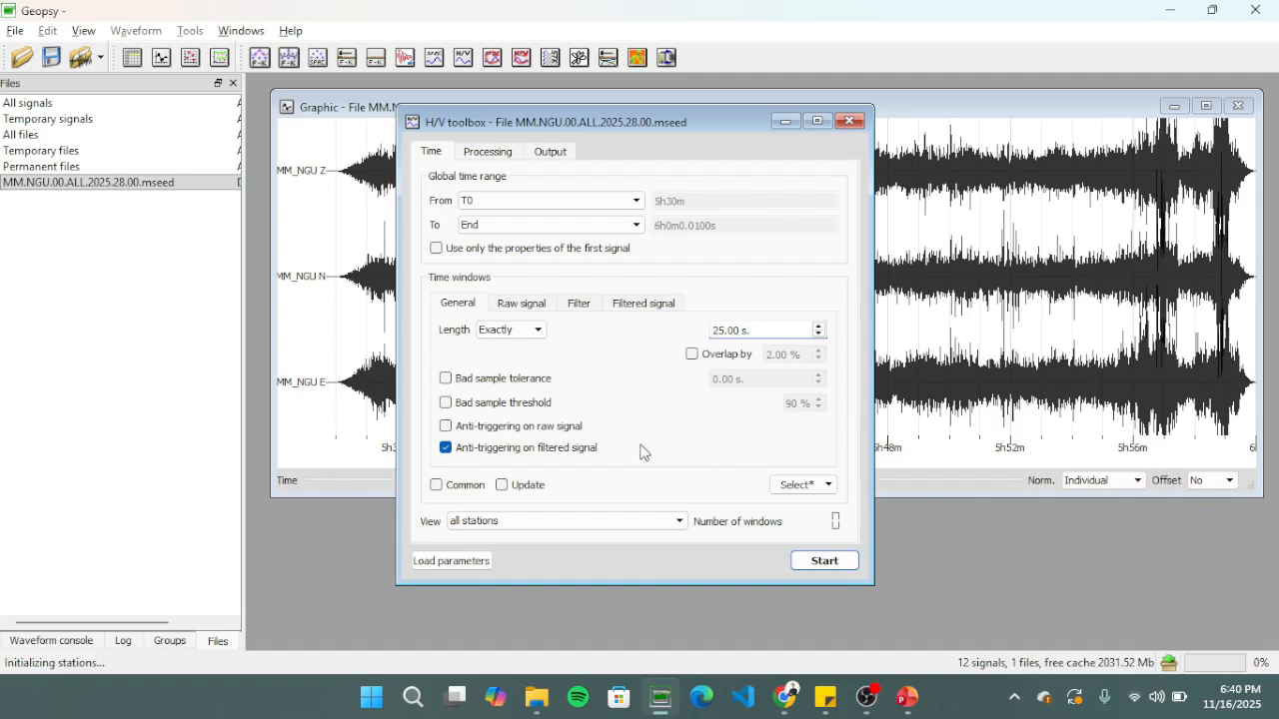
click(828, 486)
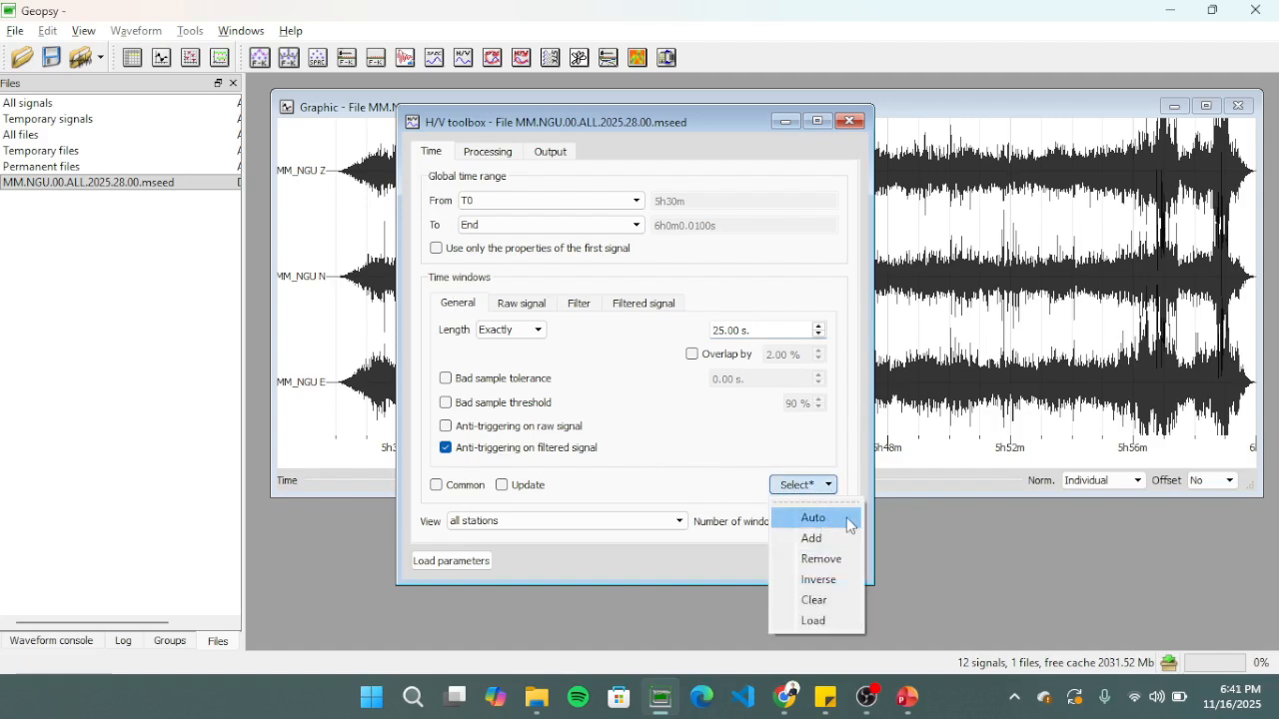
click(815, 517)
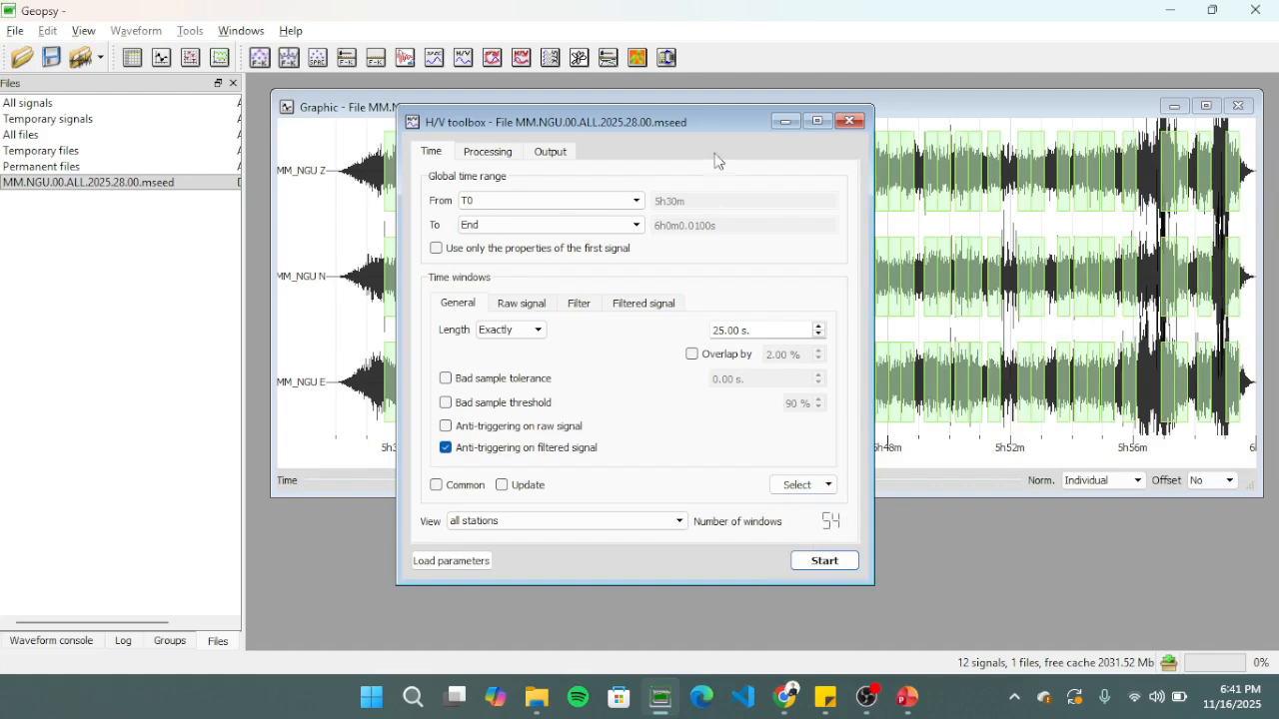
drag(704, 122, 404, 398)
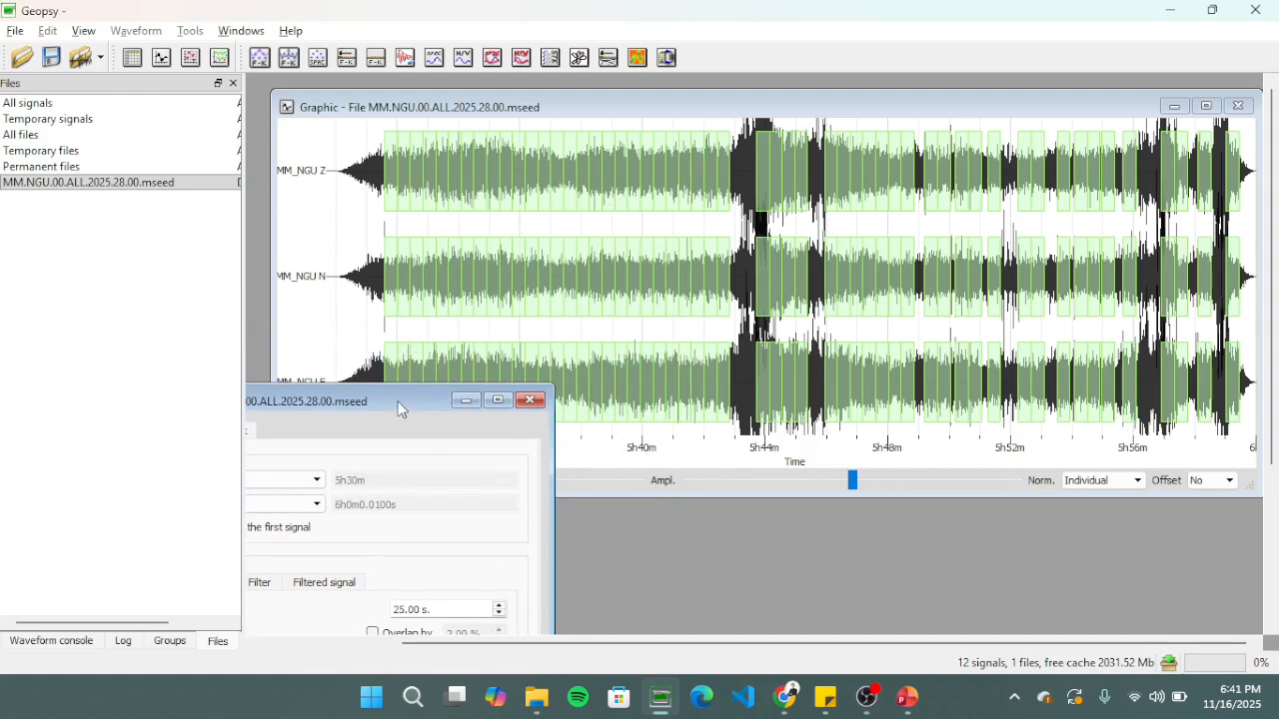
drag(400, 409, 618, 170)
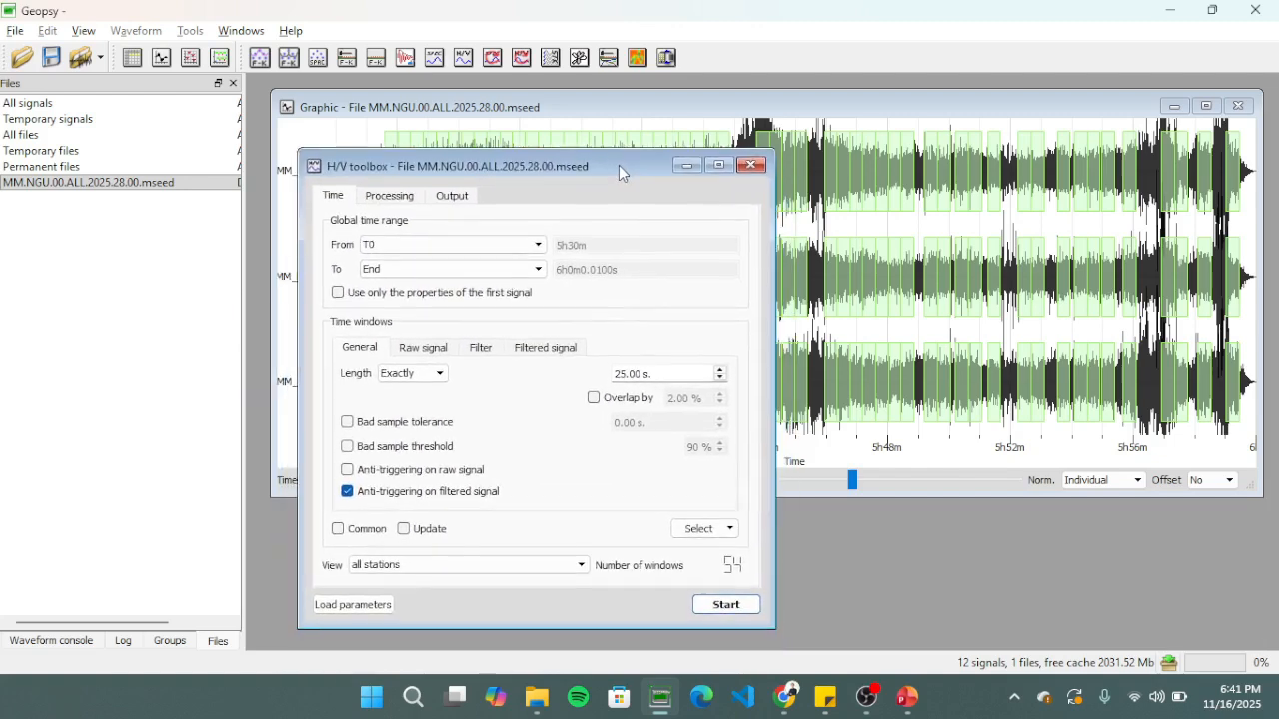
Step: Review the filtered signal's STA/LTA anti-triggering settings and compare them with the gaps between the selected windows on the waveforms
click(544, 347)
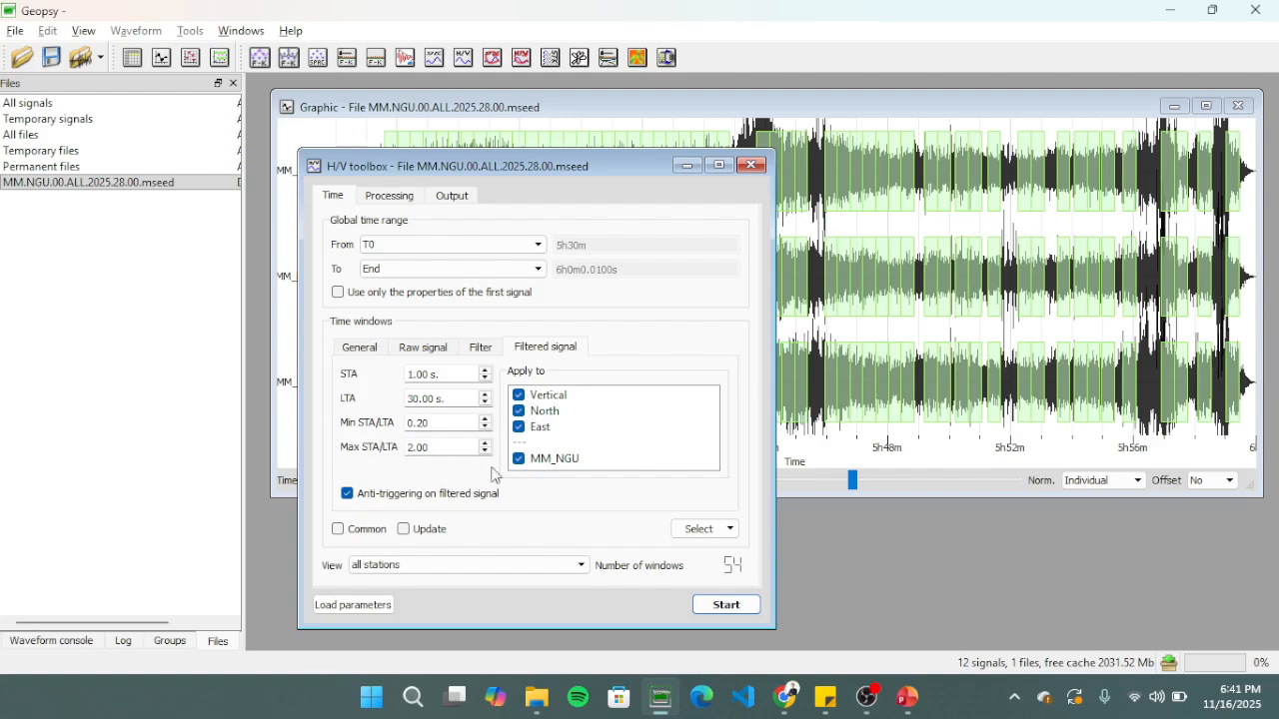
drag(543, 166, 416, 282)
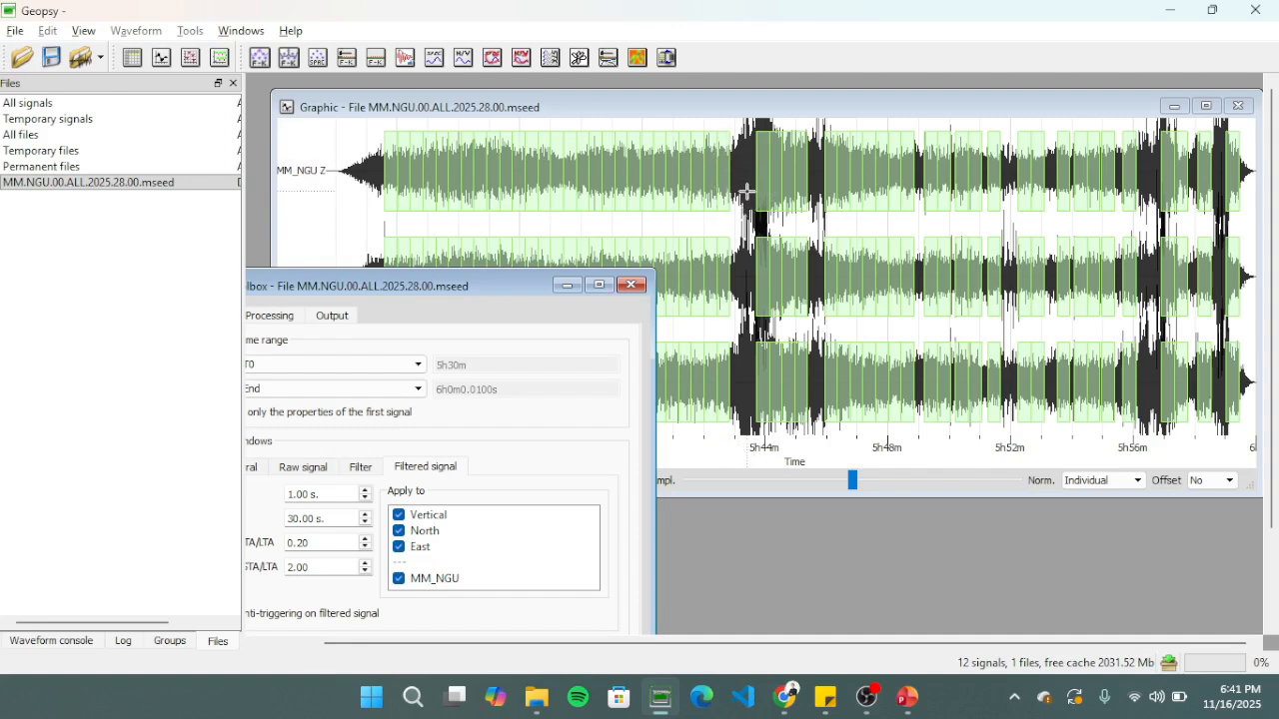
mouse_move(746, 190)
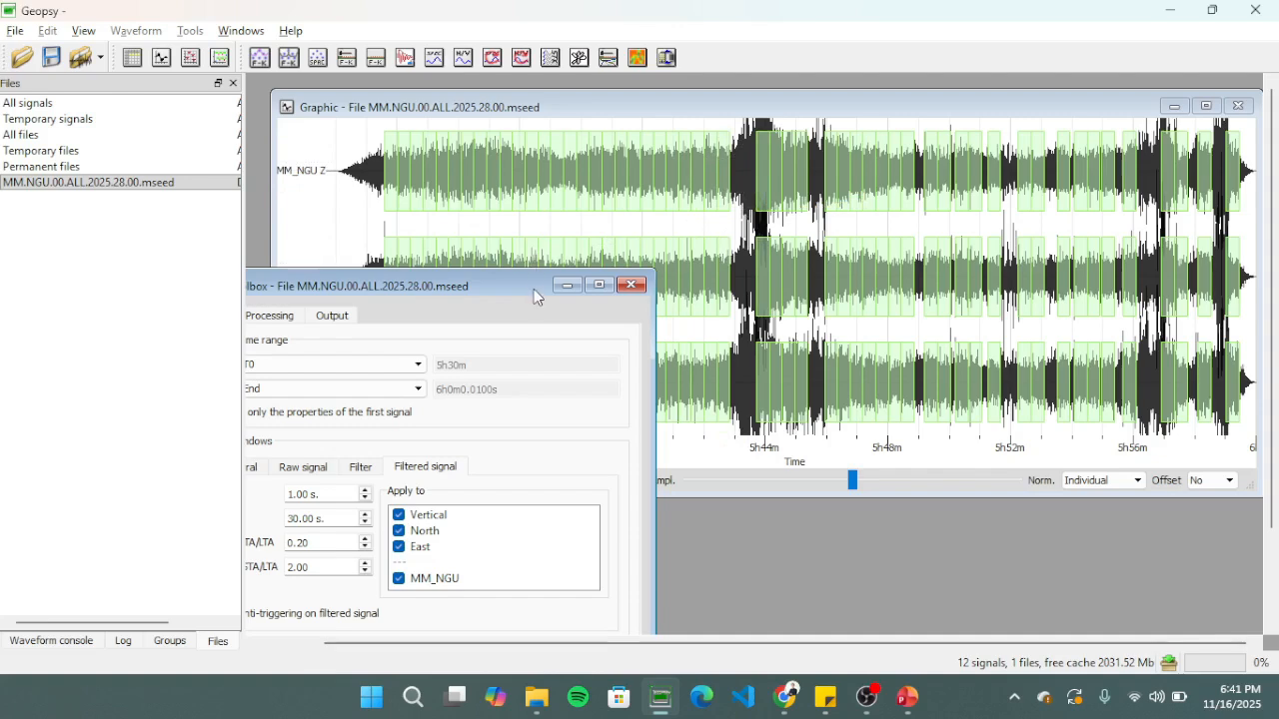
drag(535, 289, 671, 145)
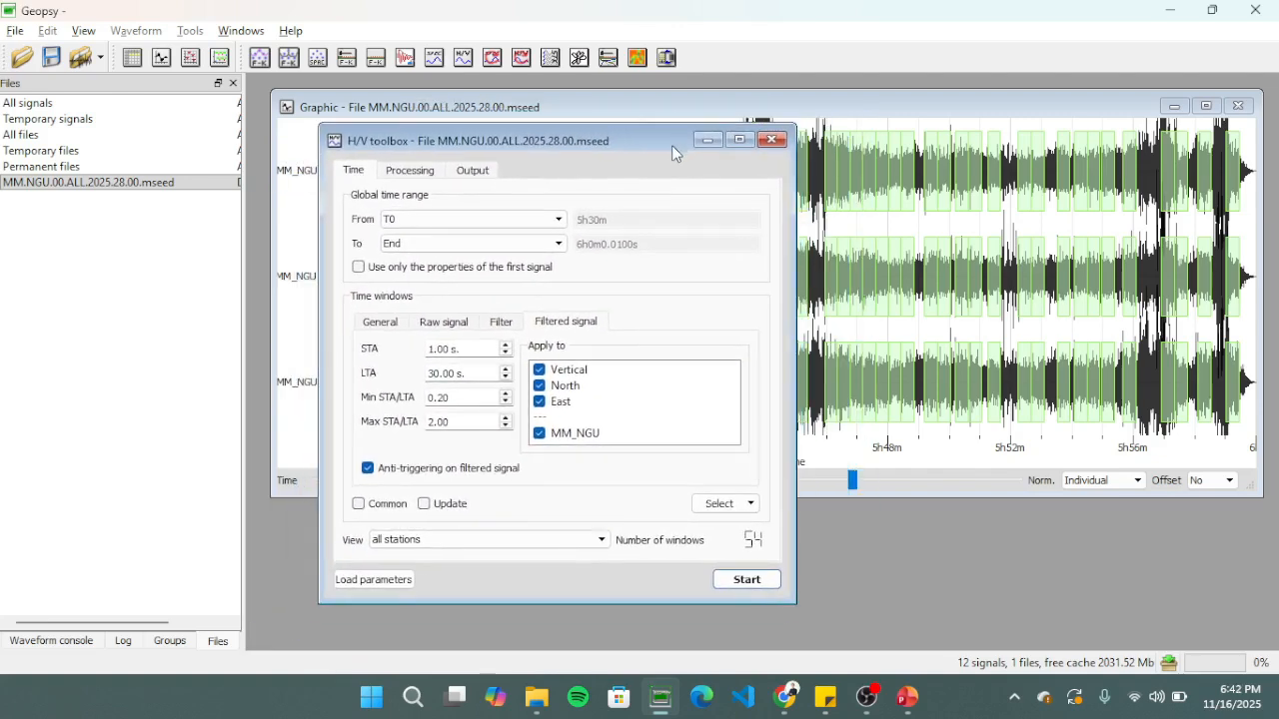
Step: Run the H/V computation and inspect the peak frequency and amplitude on the resulting MM_NGU curve
click(747, 580)
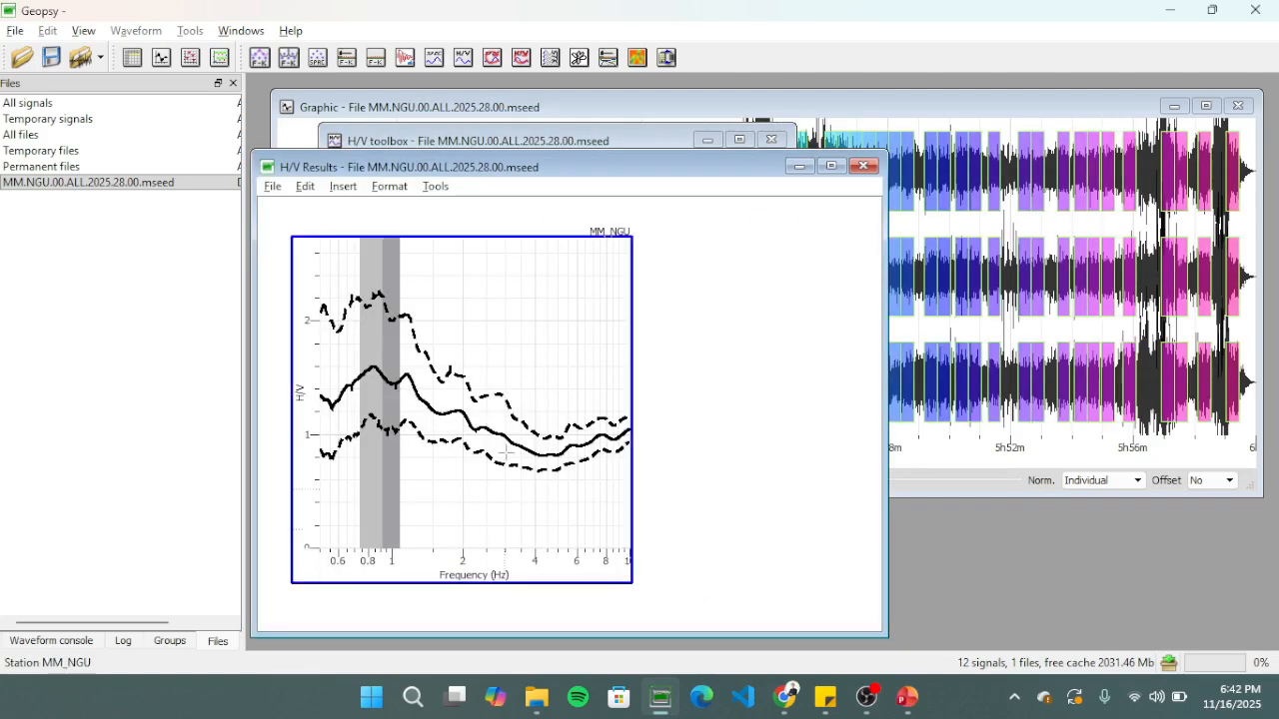
drag(508, 170, 665, 134)
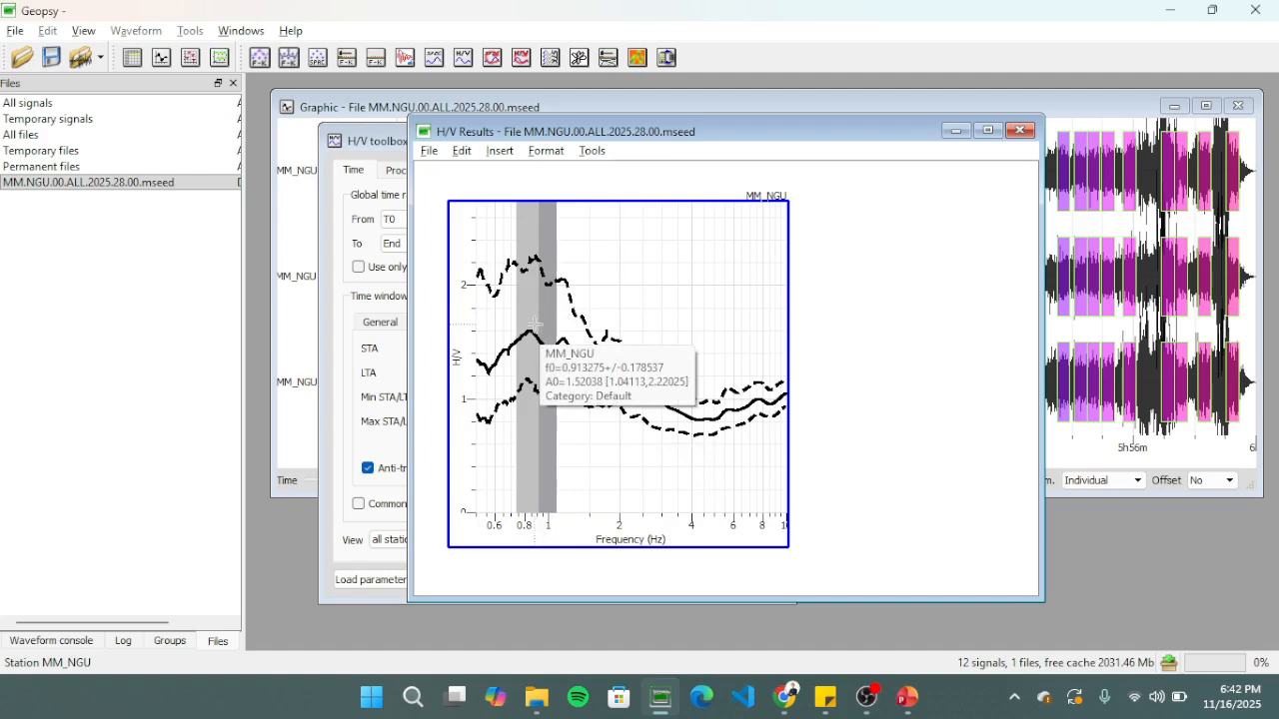
mouse_move(537, 325)
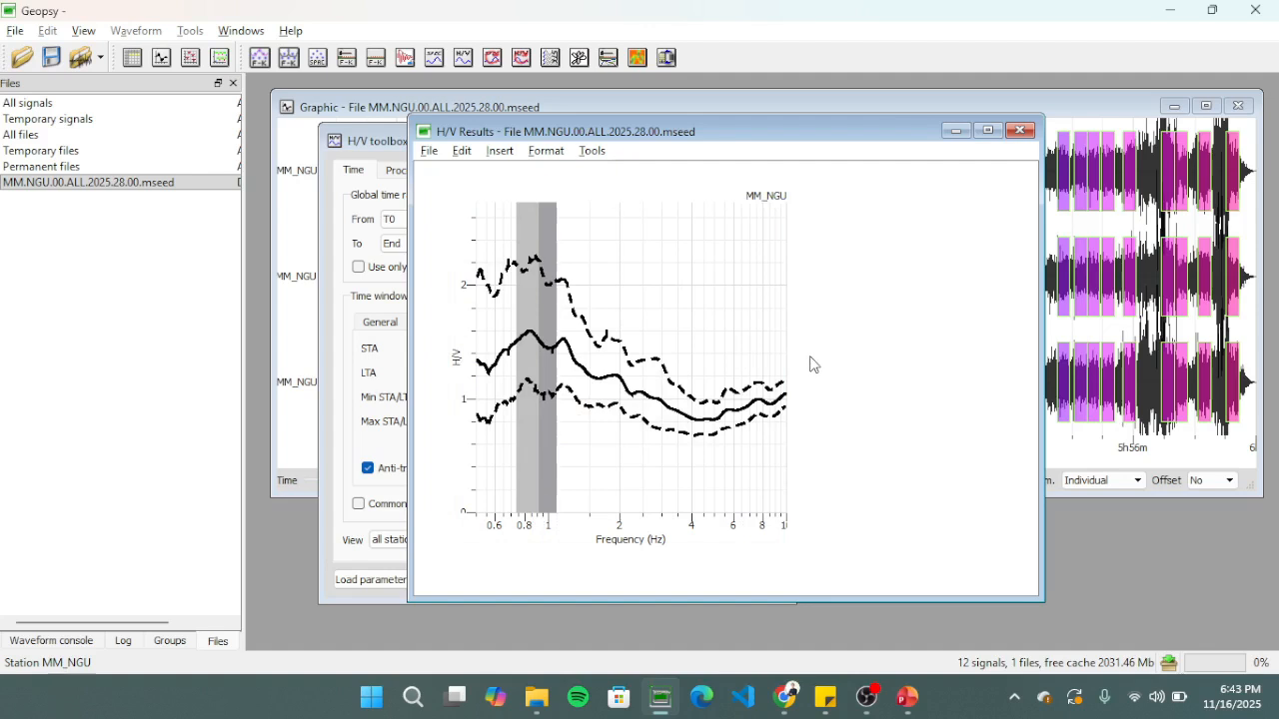
click(629, 240)
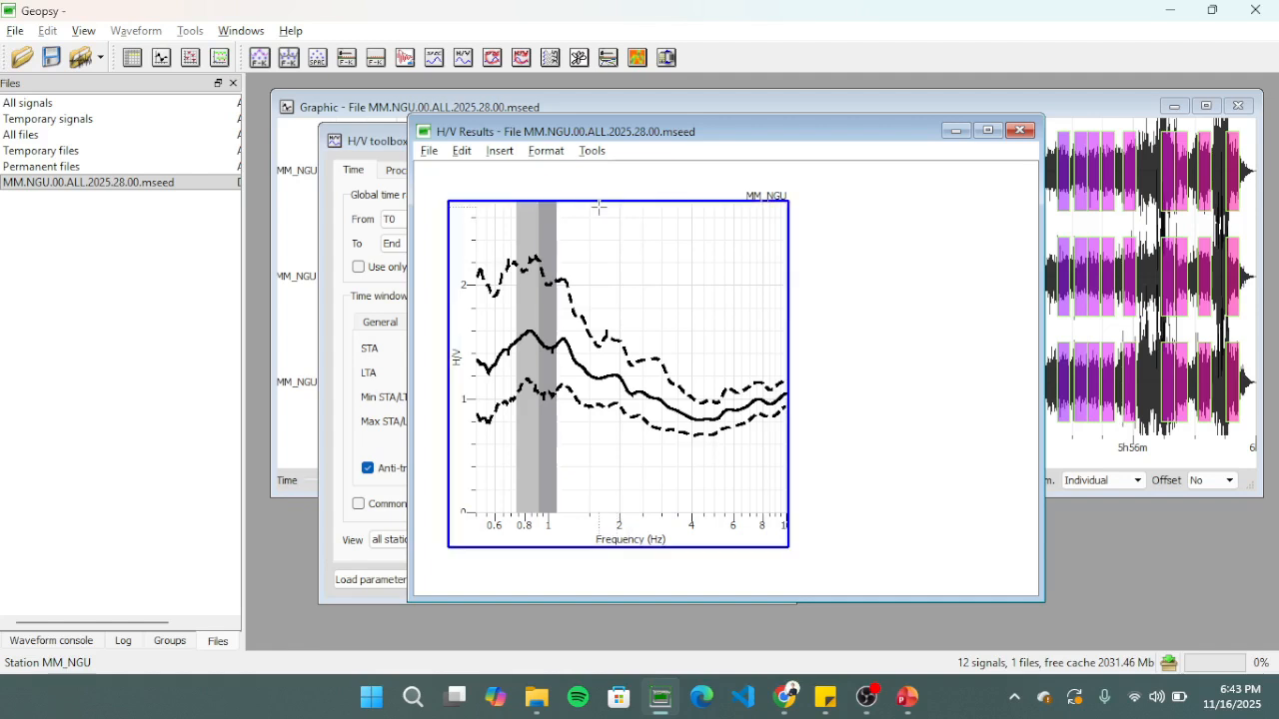
mouse_move(598, 207)
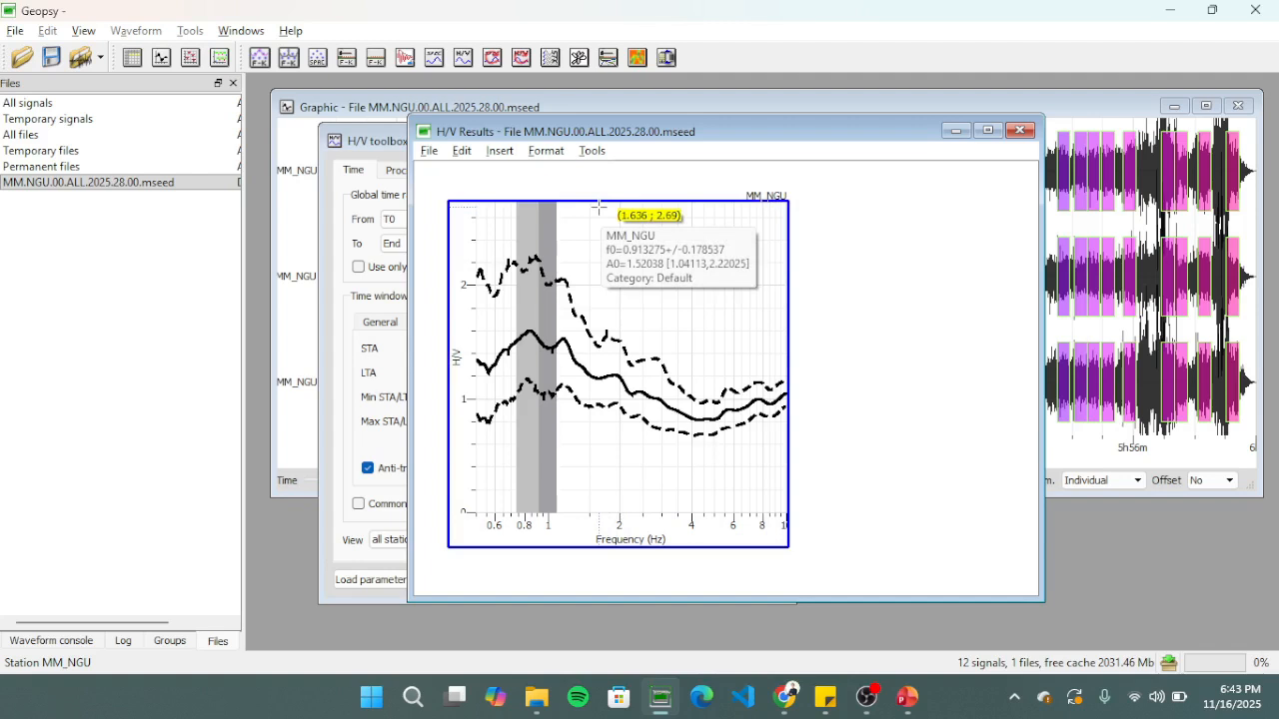
Step: Edit the MM_NGU peak of the H/V results, adjusting its search range to 0.70–0.9 Hz
click(602, 152)
click(635, 220)
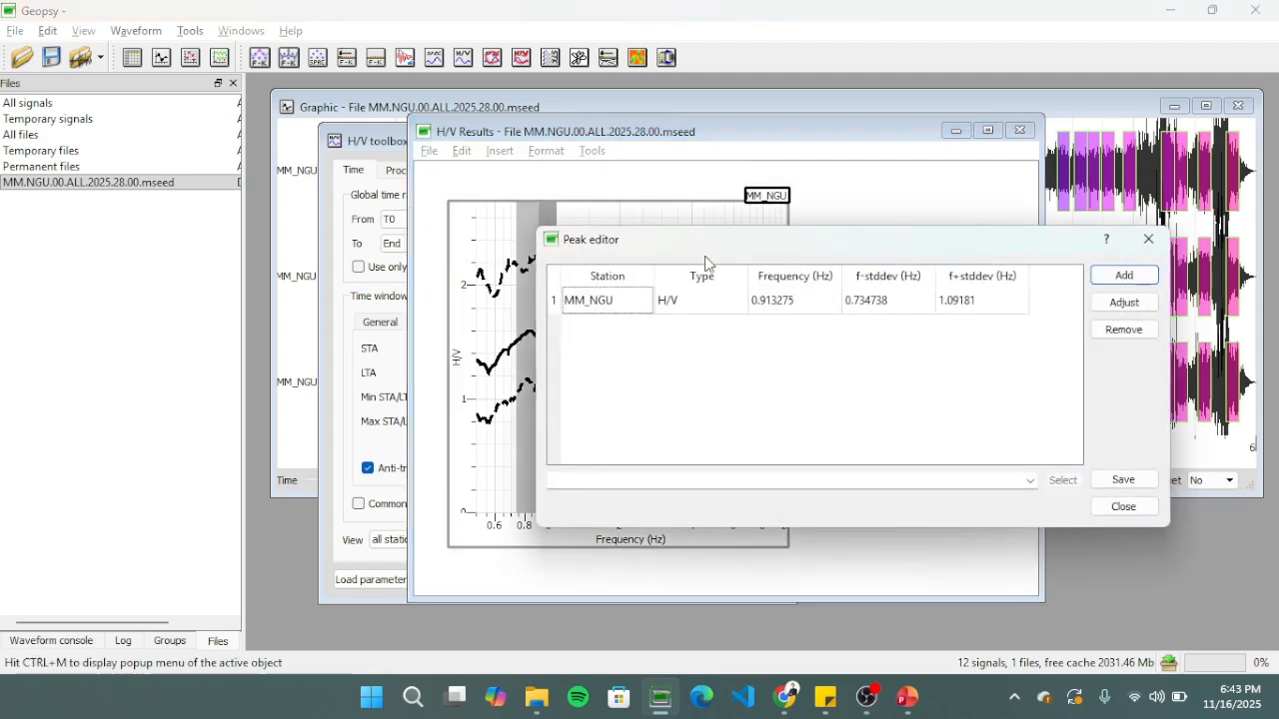
drag(704, 256, 786, 172)
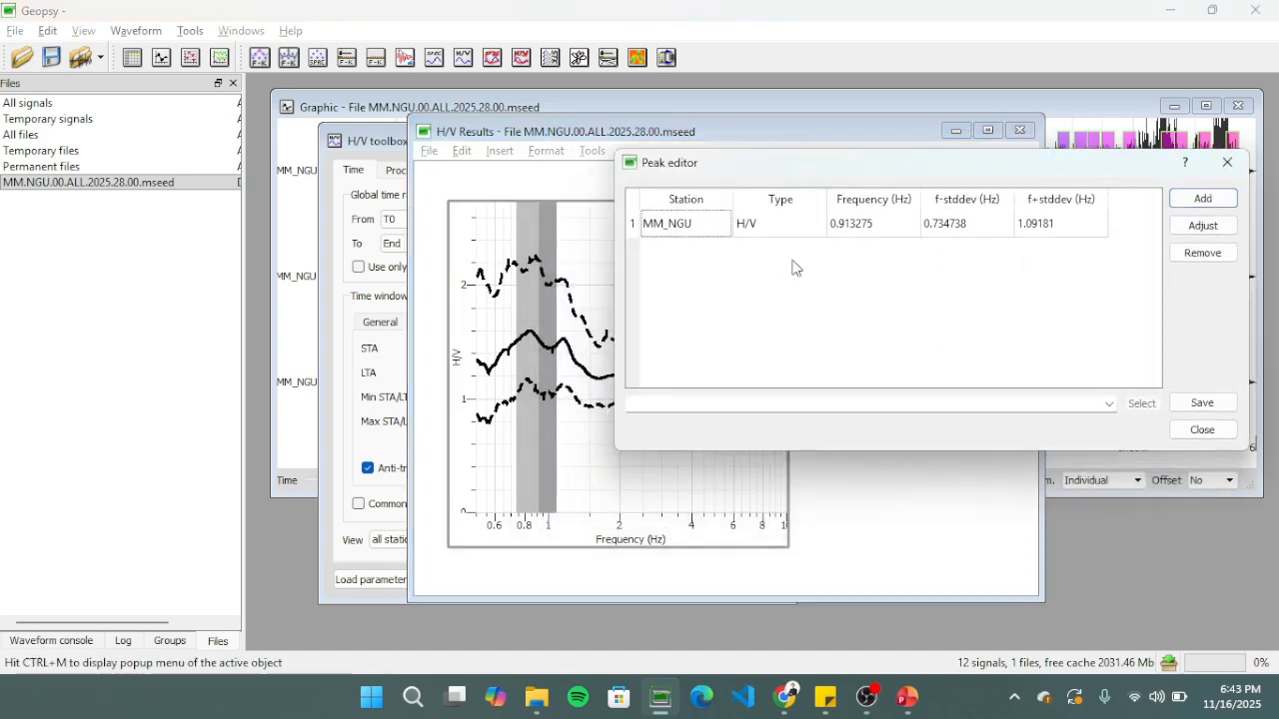
click(637, 229)
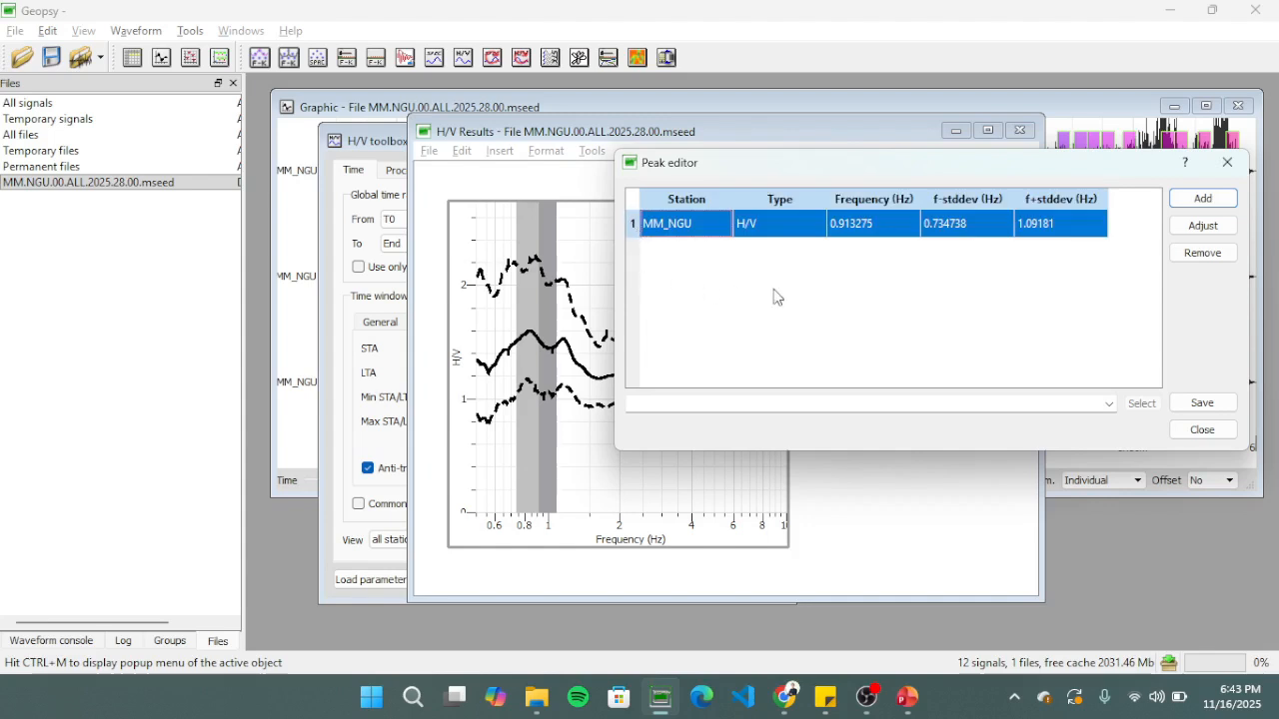
click(1203, 225)
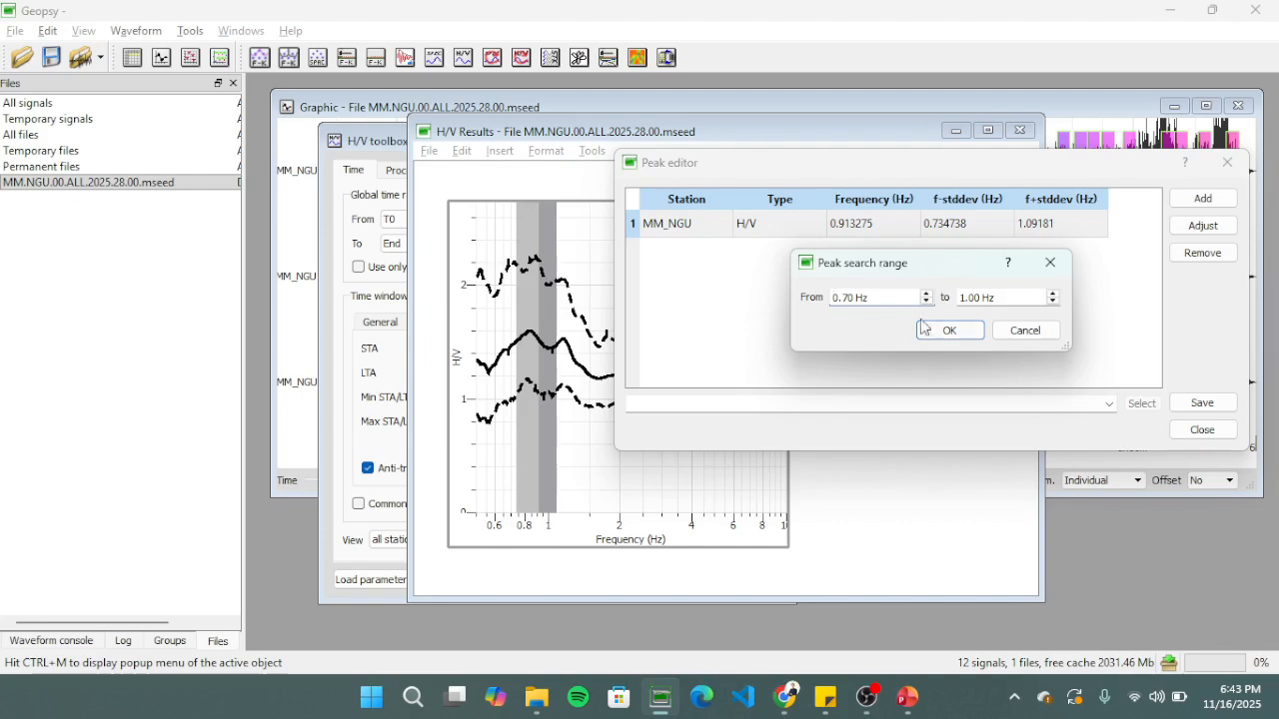
drag(1008, 301, 931, 303)
text(0.)
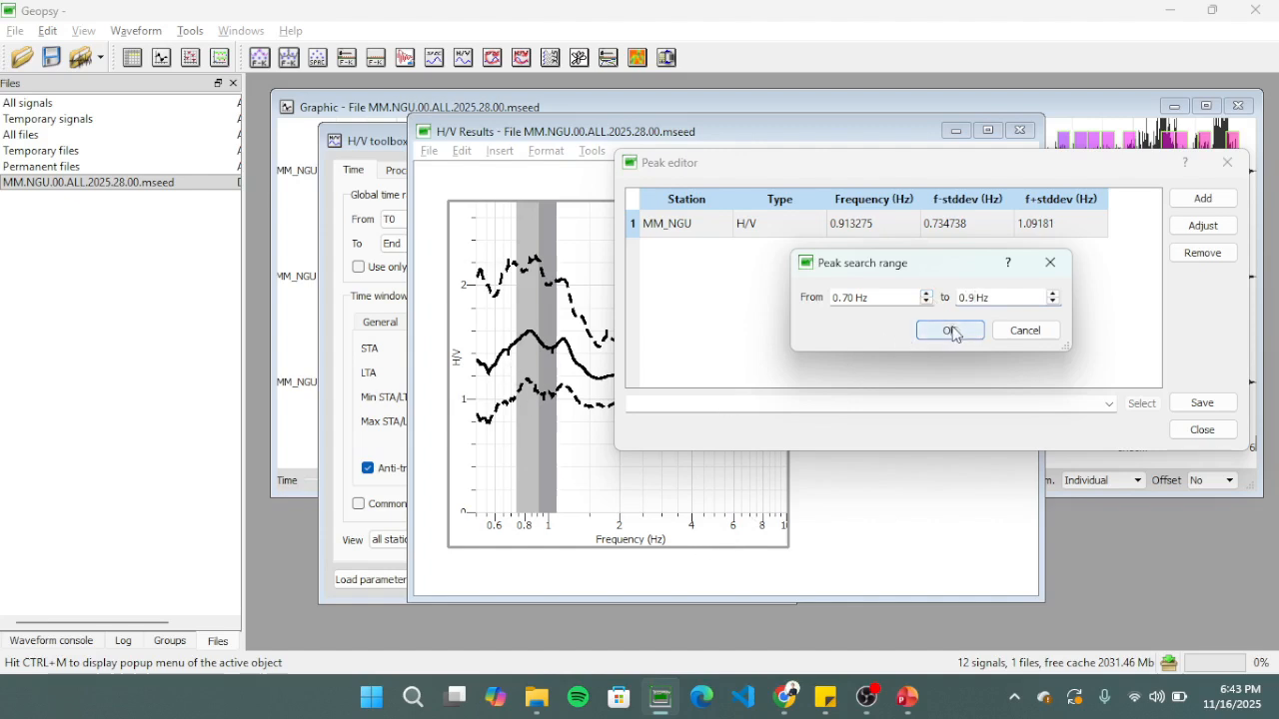
click(950, 331)
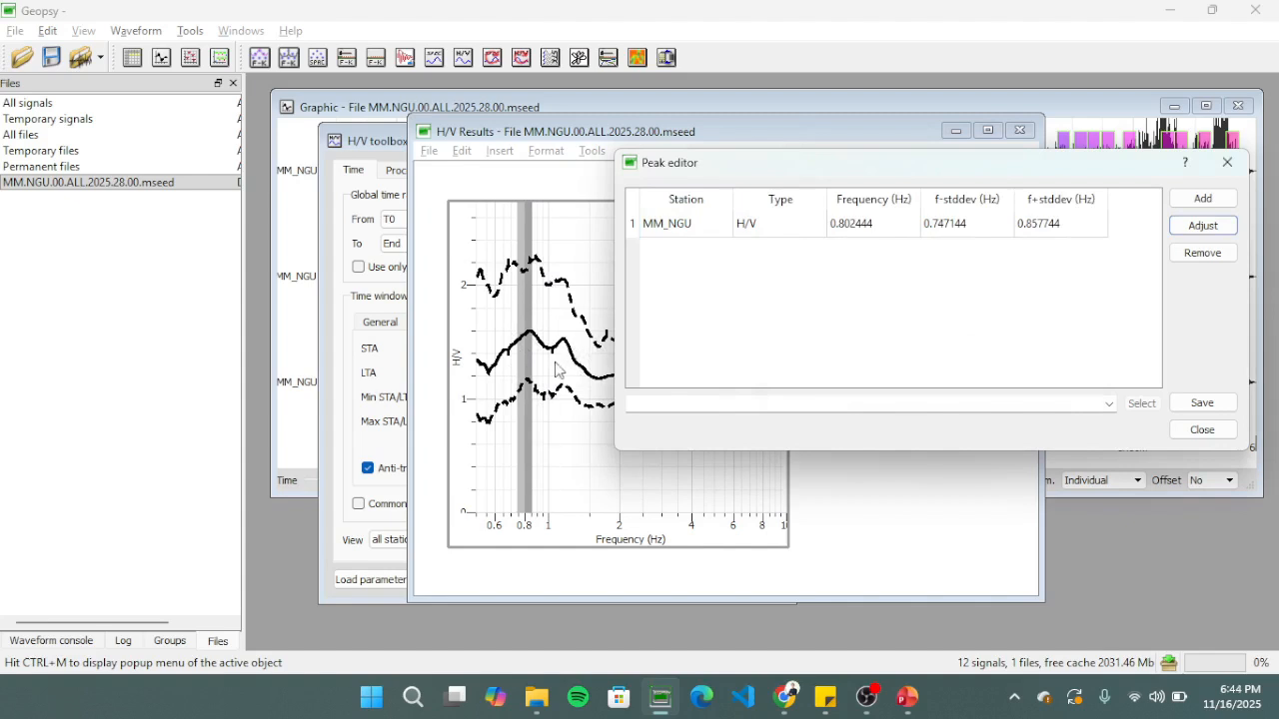
Step: Raise the lower limit of the MM_NGU peak's search range to 0.8 Hz and inspect the adjusted peak on the H/V curve
click(633, 225)
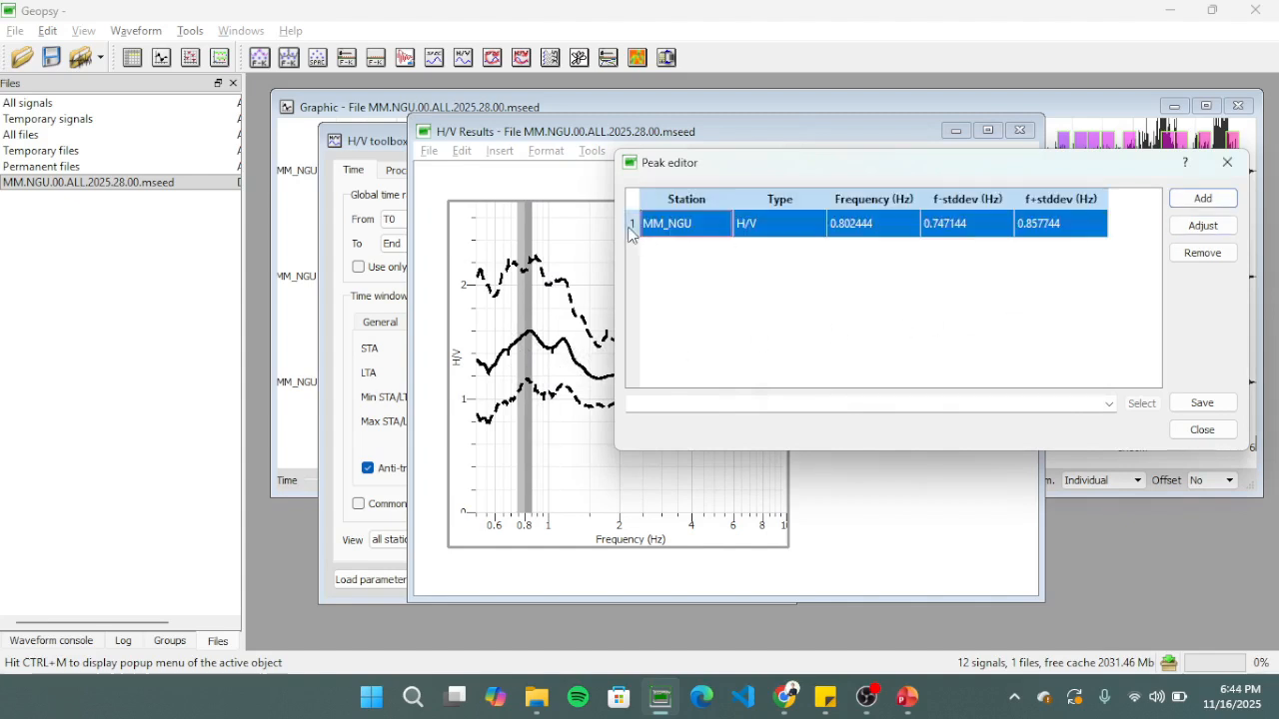
click(1200, 226)
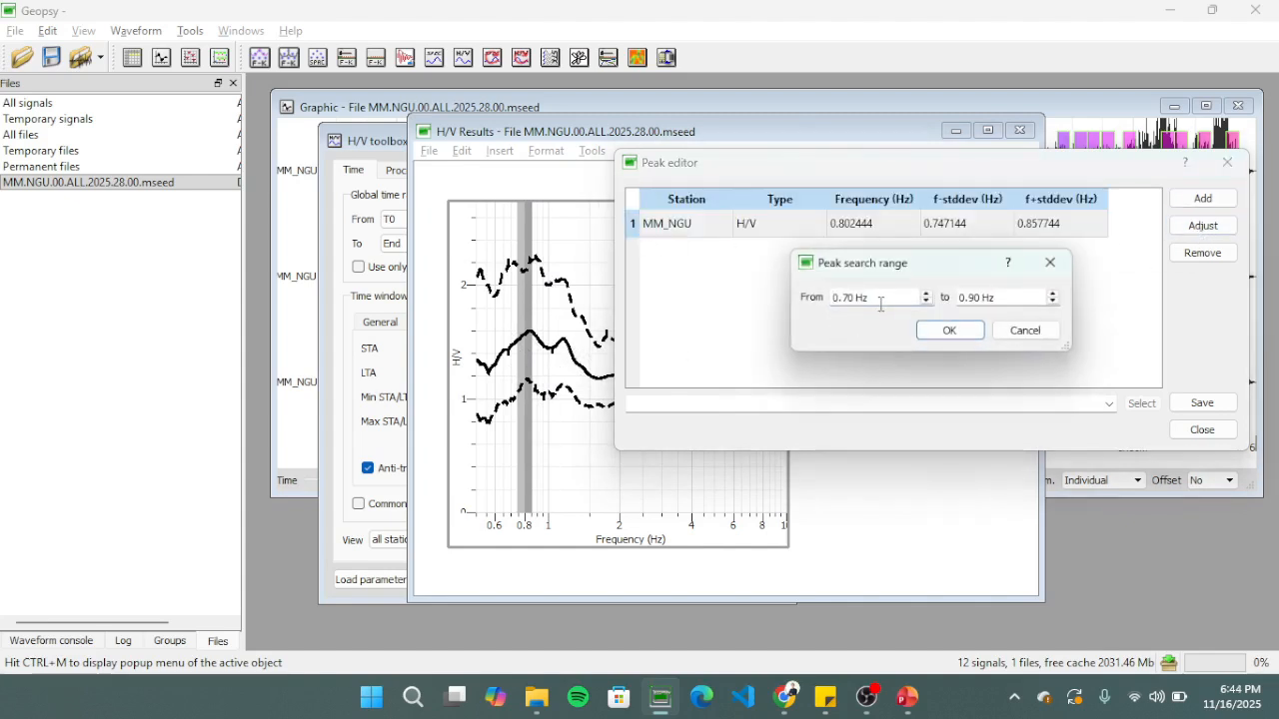
drag(881, 304, 768, 301)
text(0.8)
click(967, 331)
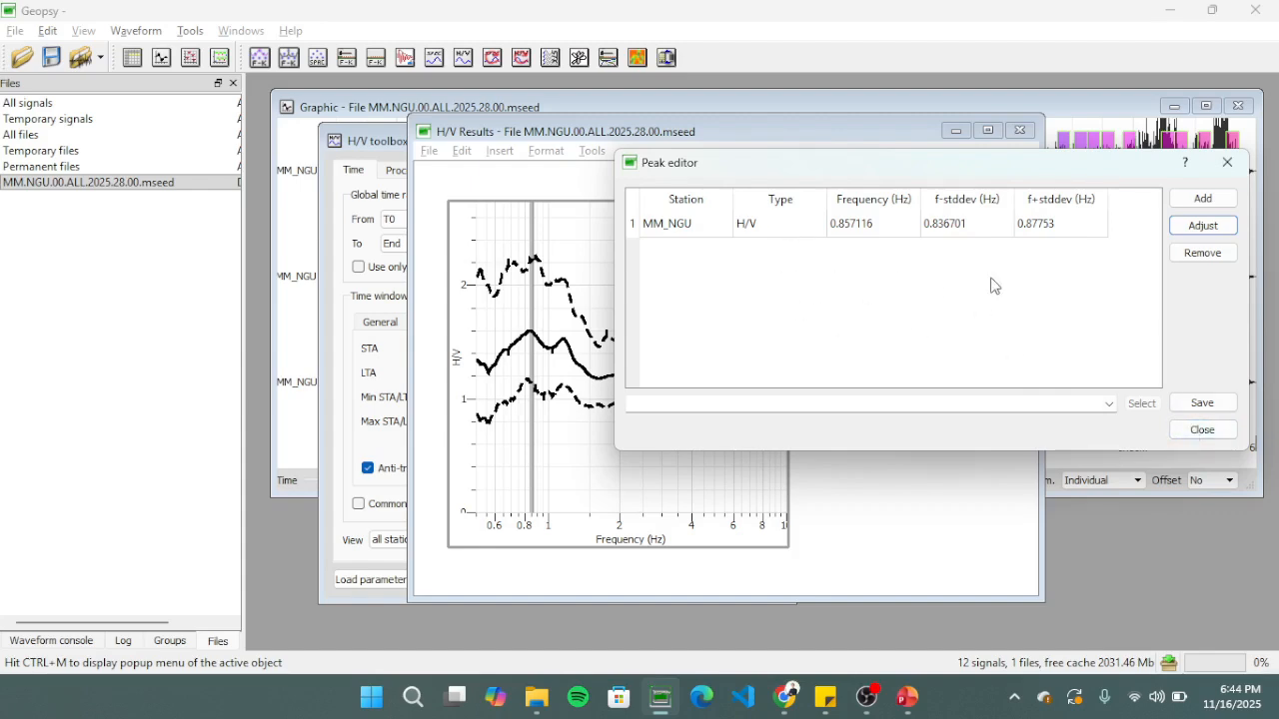
click(1202, 430)
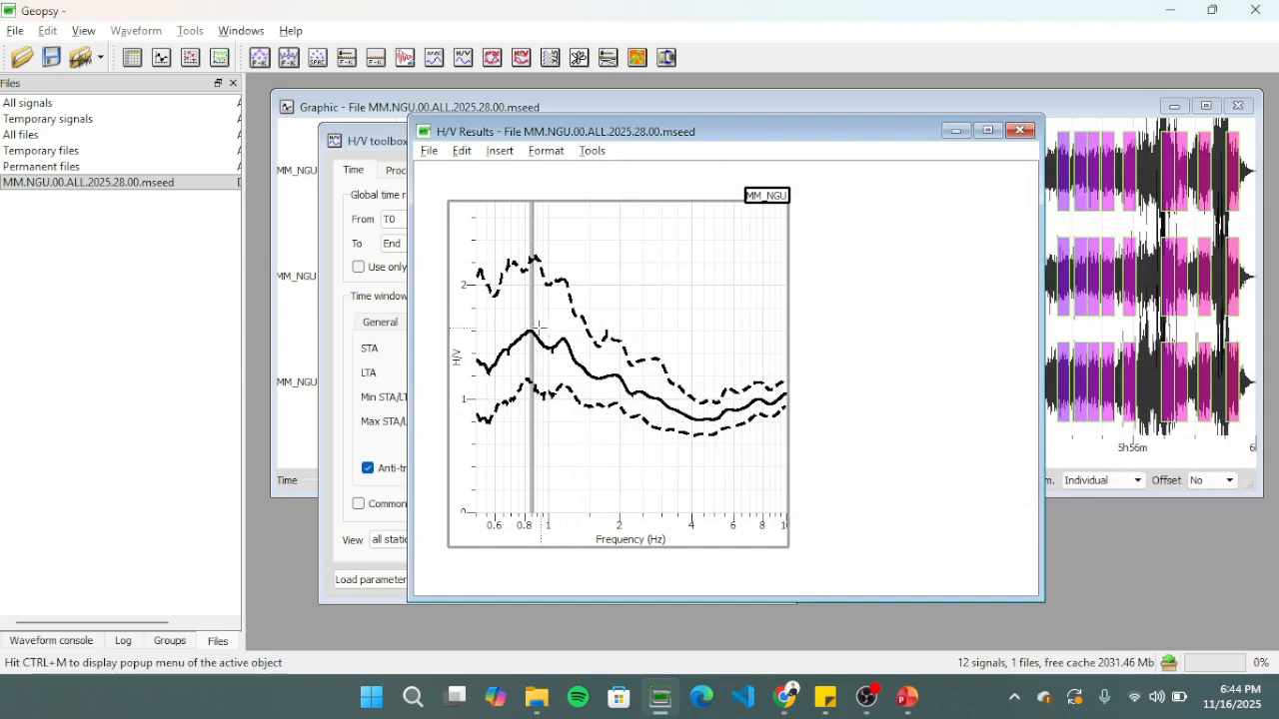
mouse_move(532, 330)
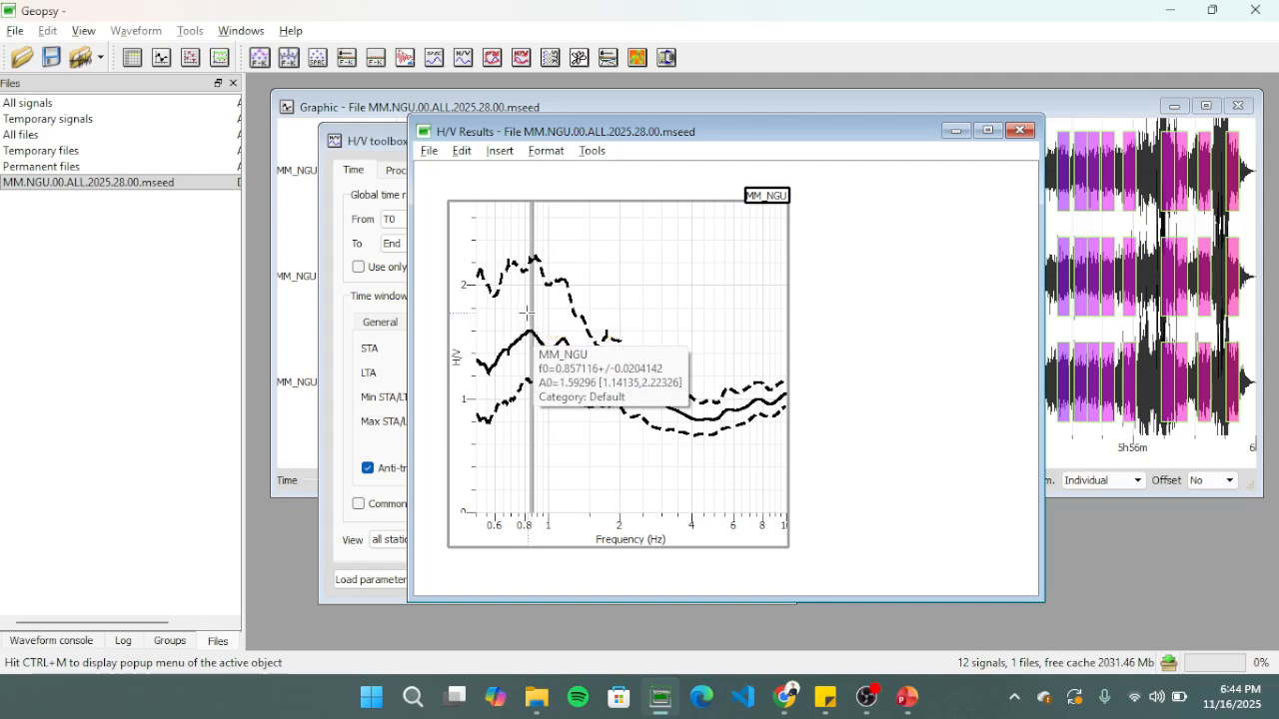
Step: Save the H/V results as the HV file MM_NGU_microtremor in D:\seismic_hazard\hvsr_work\TUTORIAL_HVSR
click(593, 158)
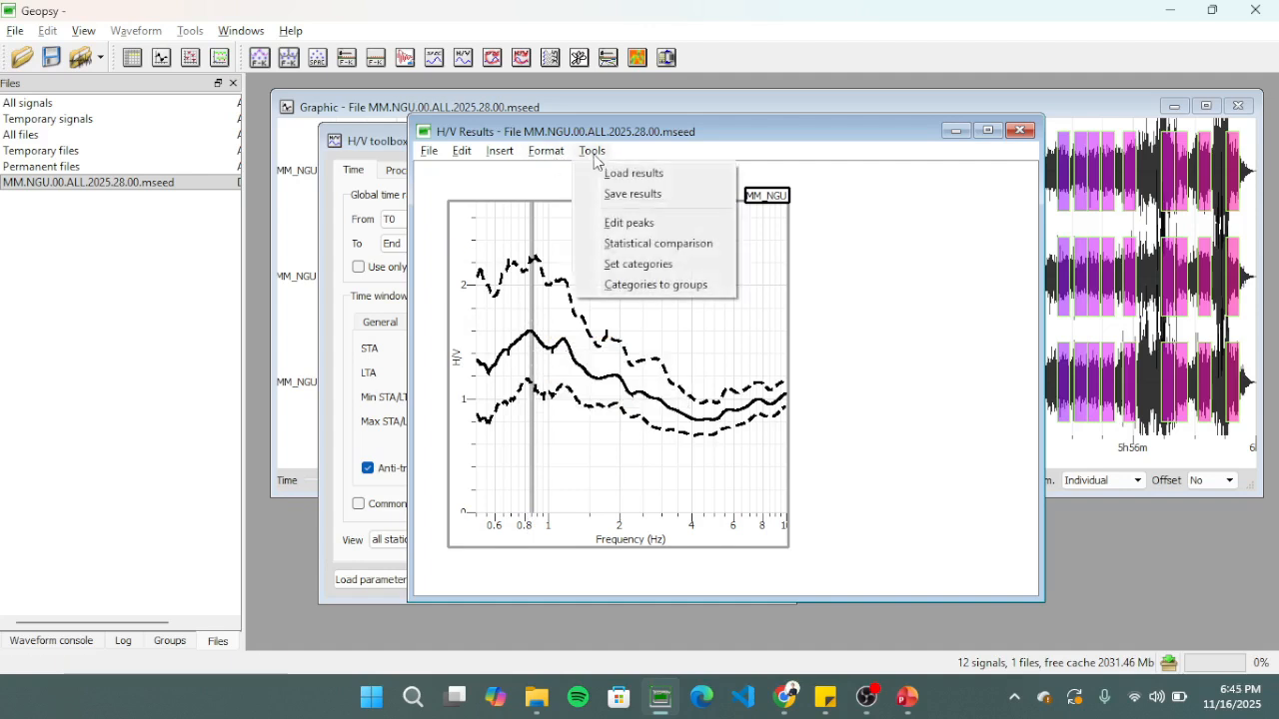
click(640, 198)
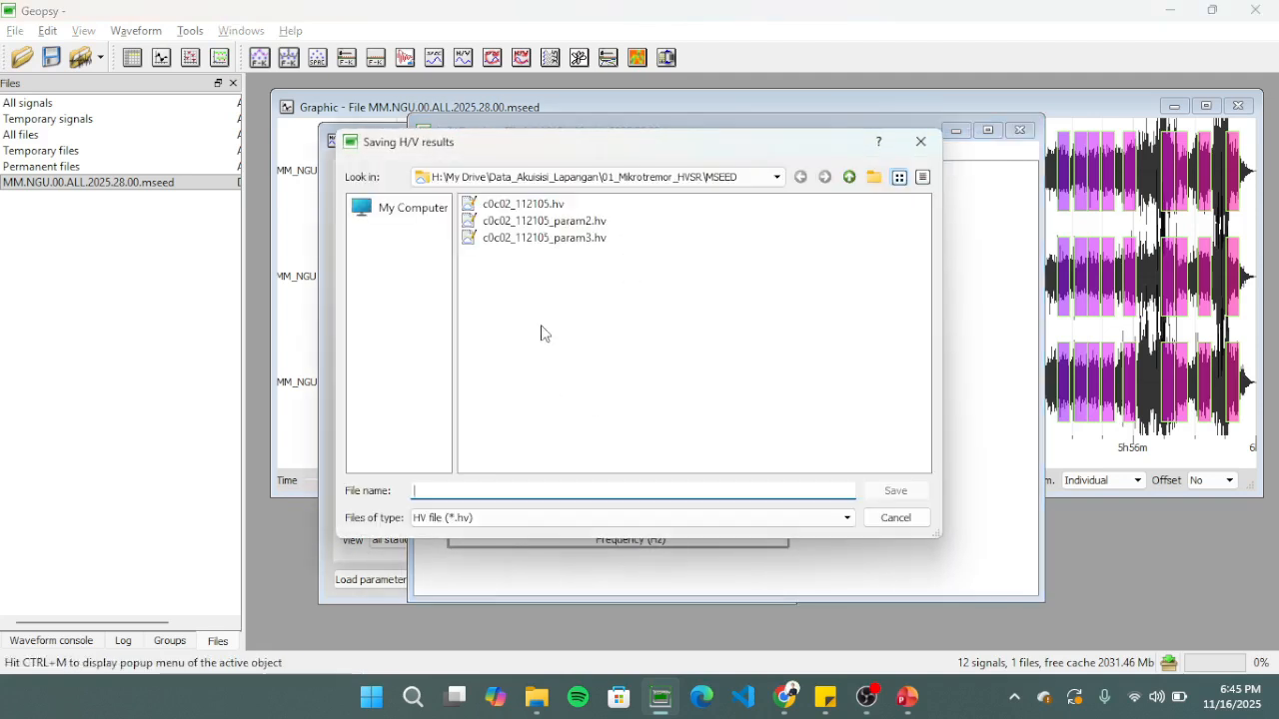
click(413, 207)
double_click(540, 220)
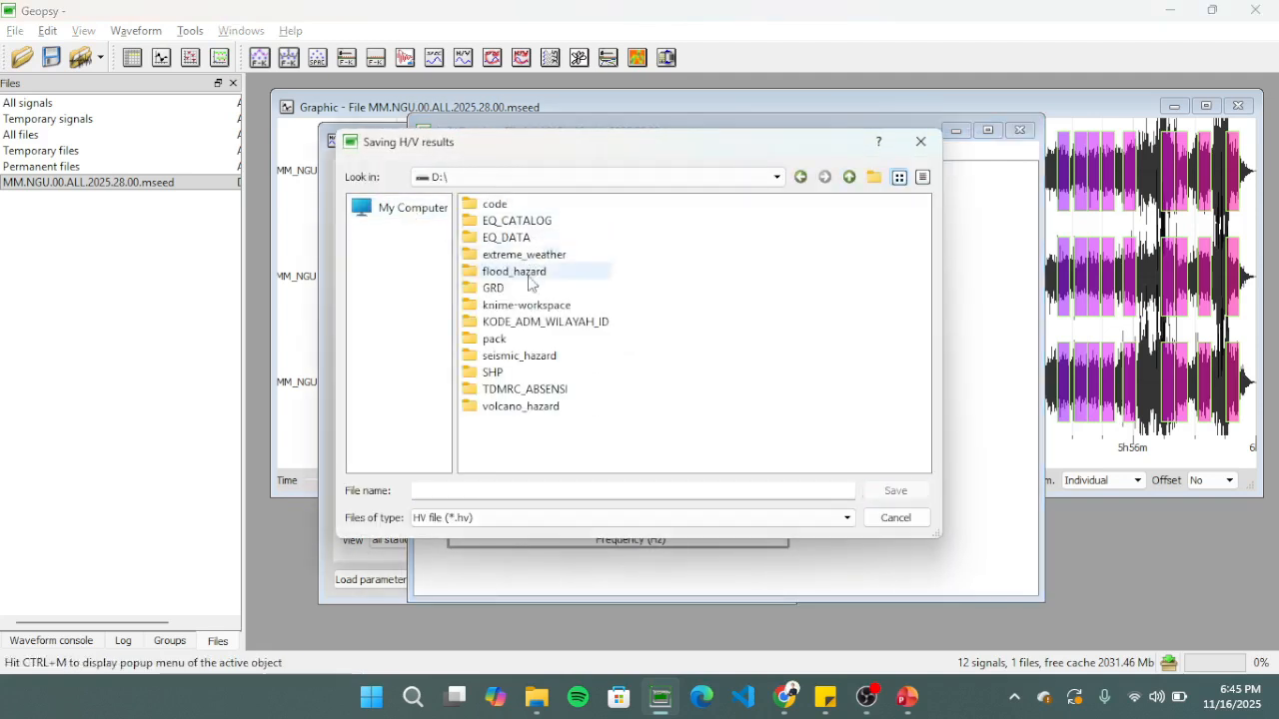
double_click(520, 356)
double_click(517, 254)
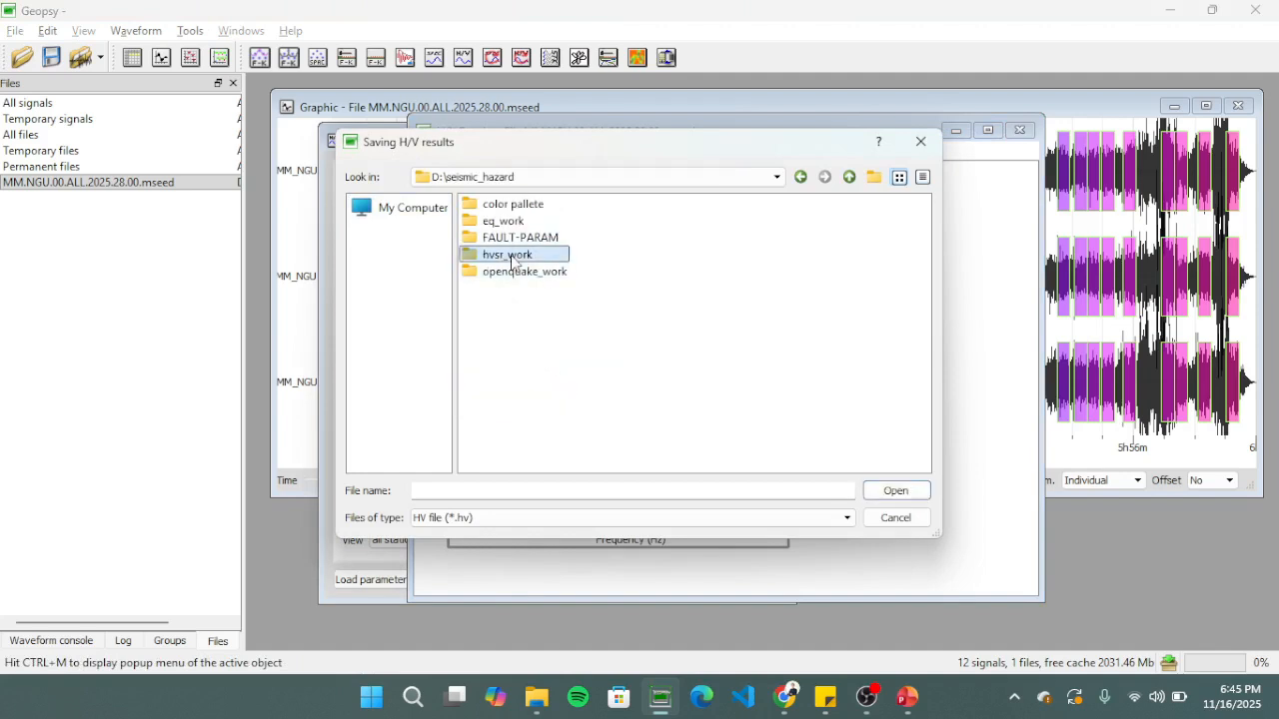
double_click(516, 304)
click(550, 490)
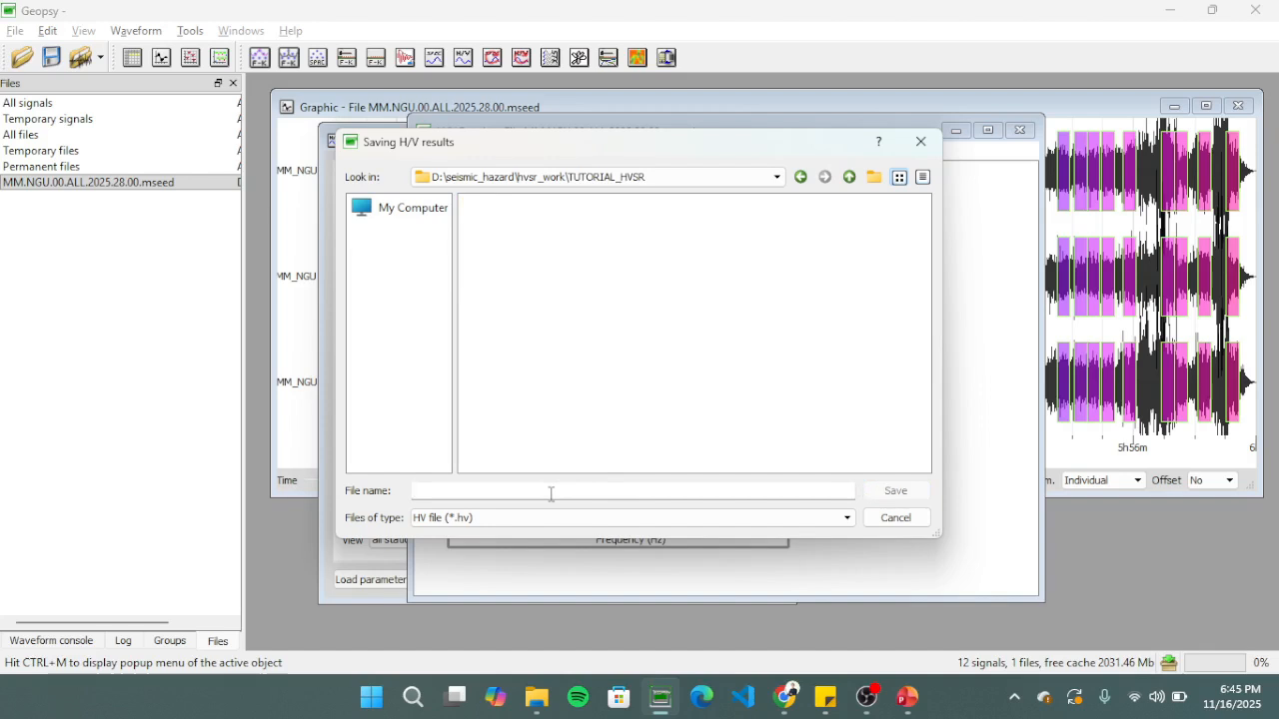
text(MM_NGU_mi)
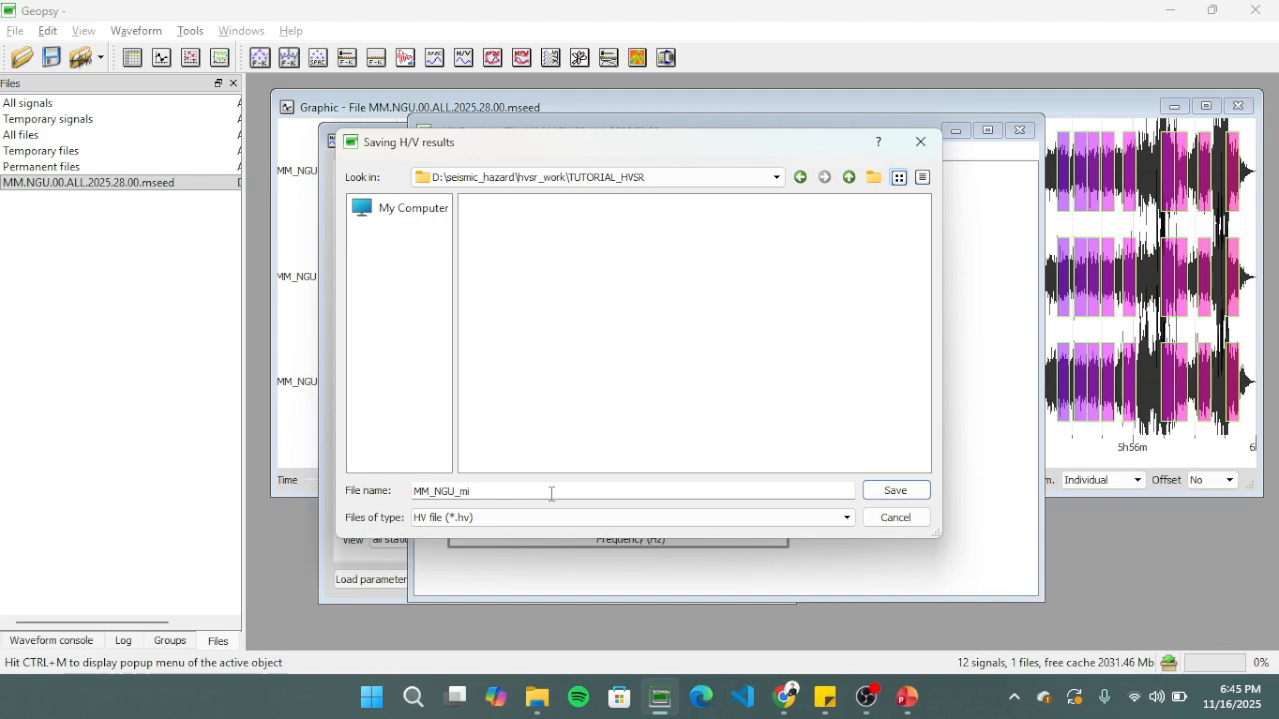
text(crotremor)
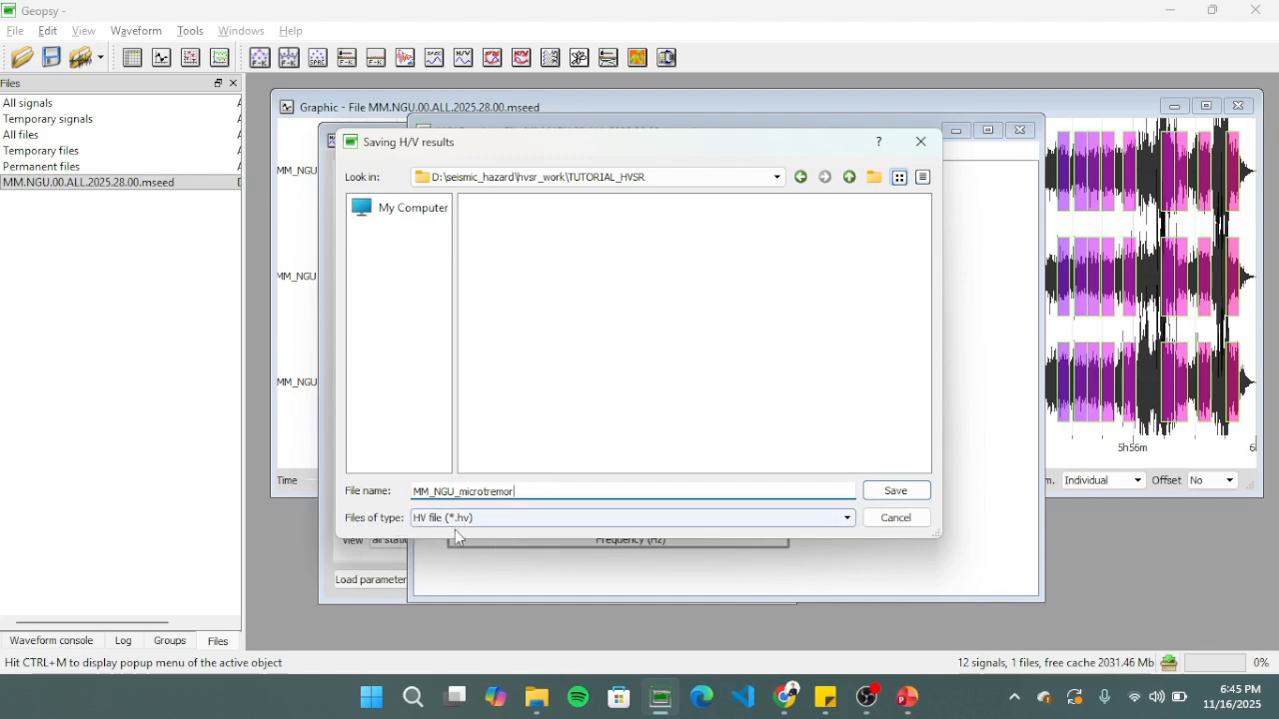
click(896, 492)
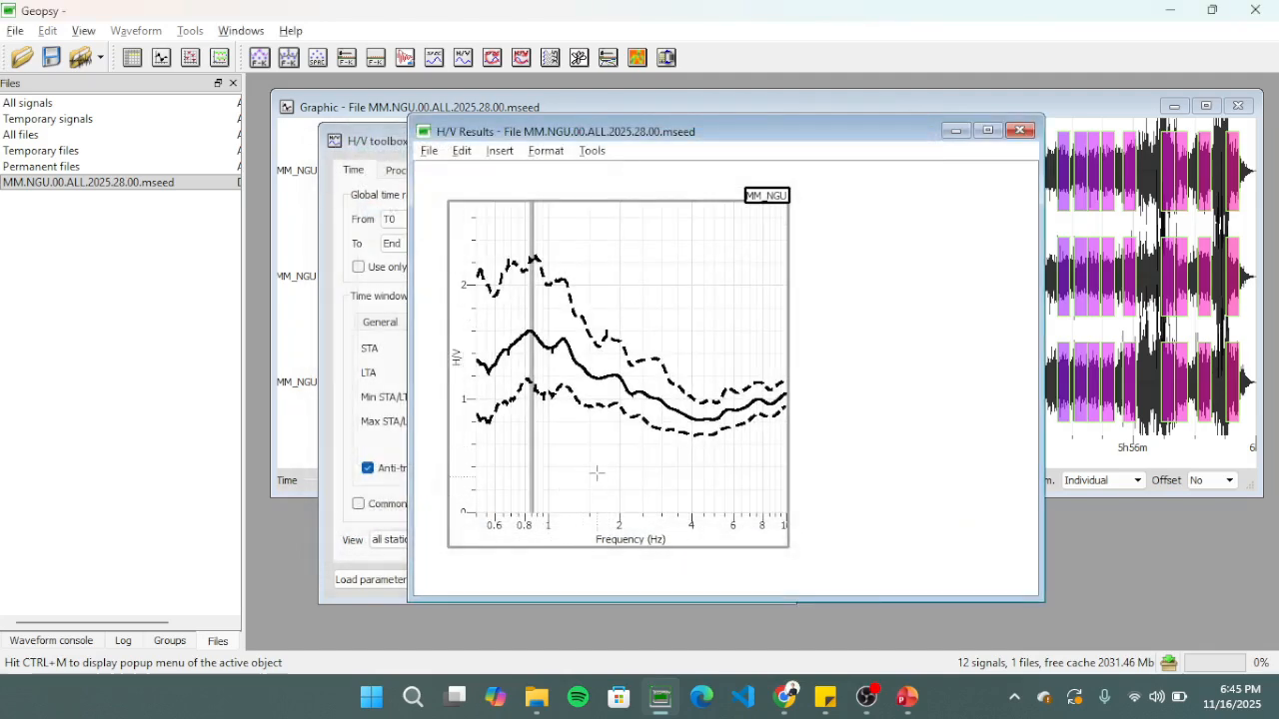
Step: Switch to File Explorer and select the saved MM_NGU_microtremor HV file in the TUTORIAL_HVSR folder
key(alt+Tab)
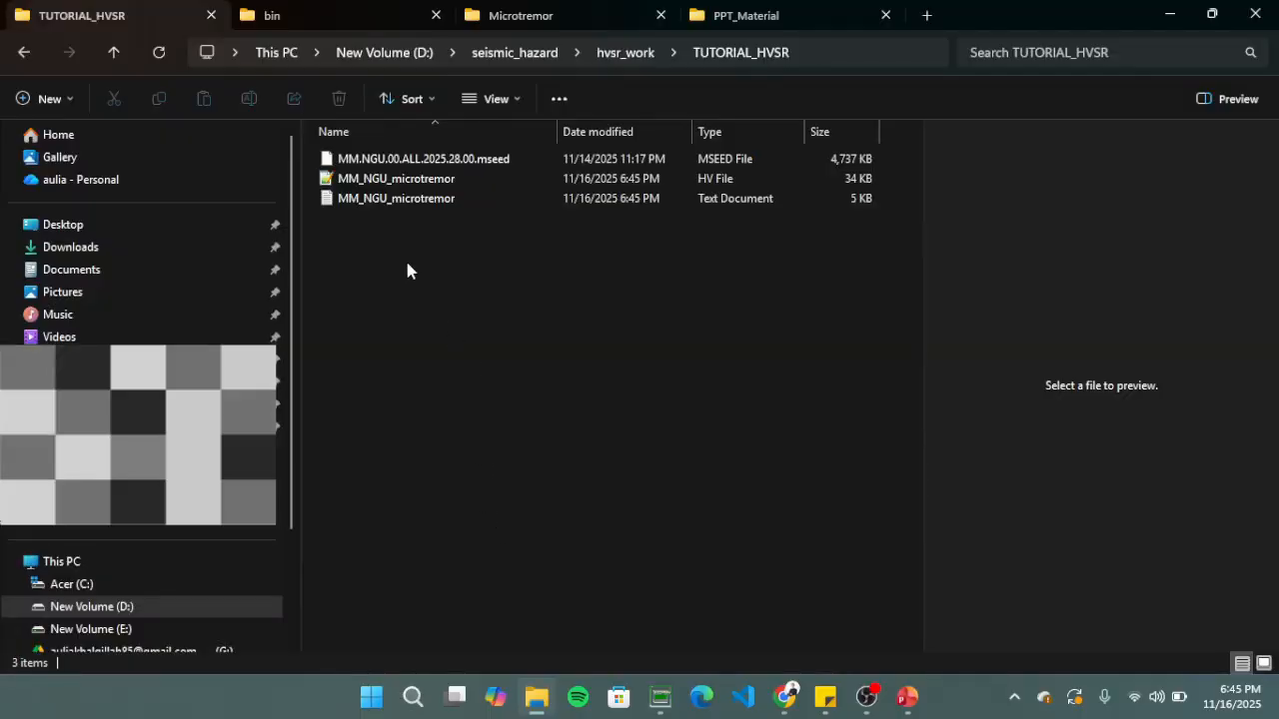
click(390, 178)
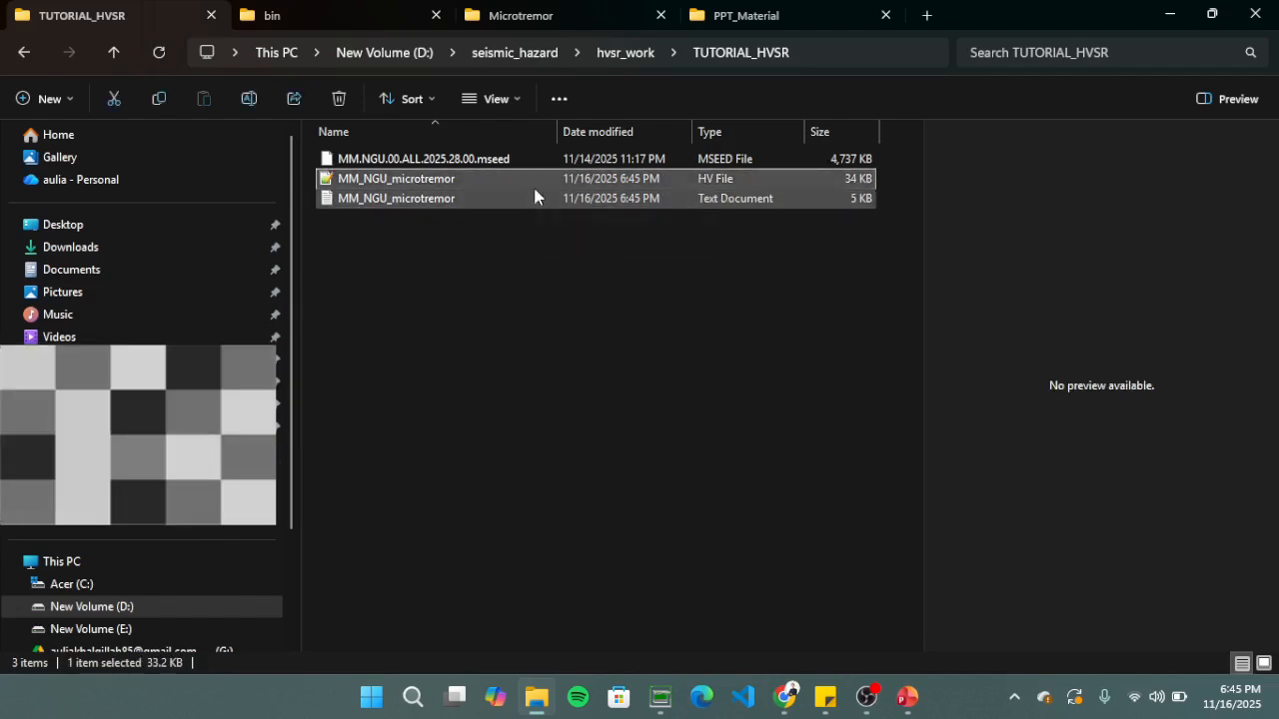
Step: Open the MM_NGU_microtremor HV file in Notepad++ and examine its window count, f0 and peak amplitude entries
double_click(405, 181)
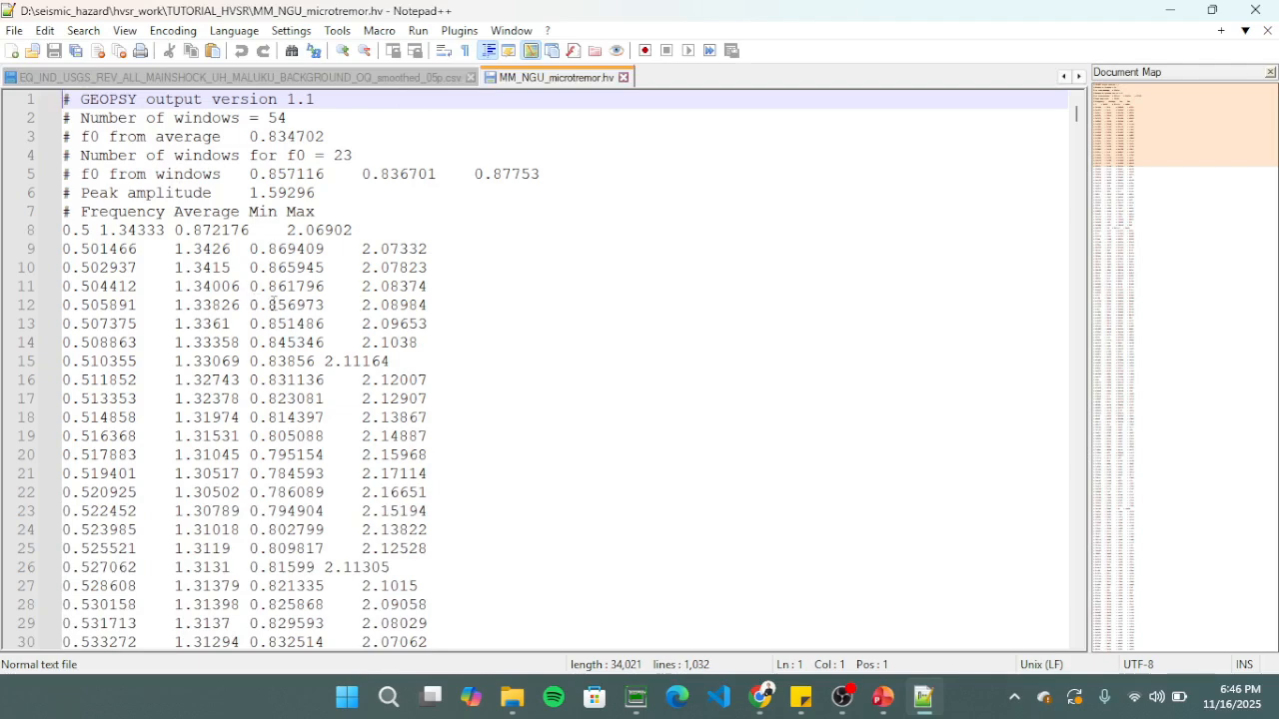
Step: Switch to Geopsy and export the H/V results plot as the JPEG image MM_NGU_HV in D:\seismic_hazard\hvsr_work\TUTORIAL_HVSR
click(637, 698)
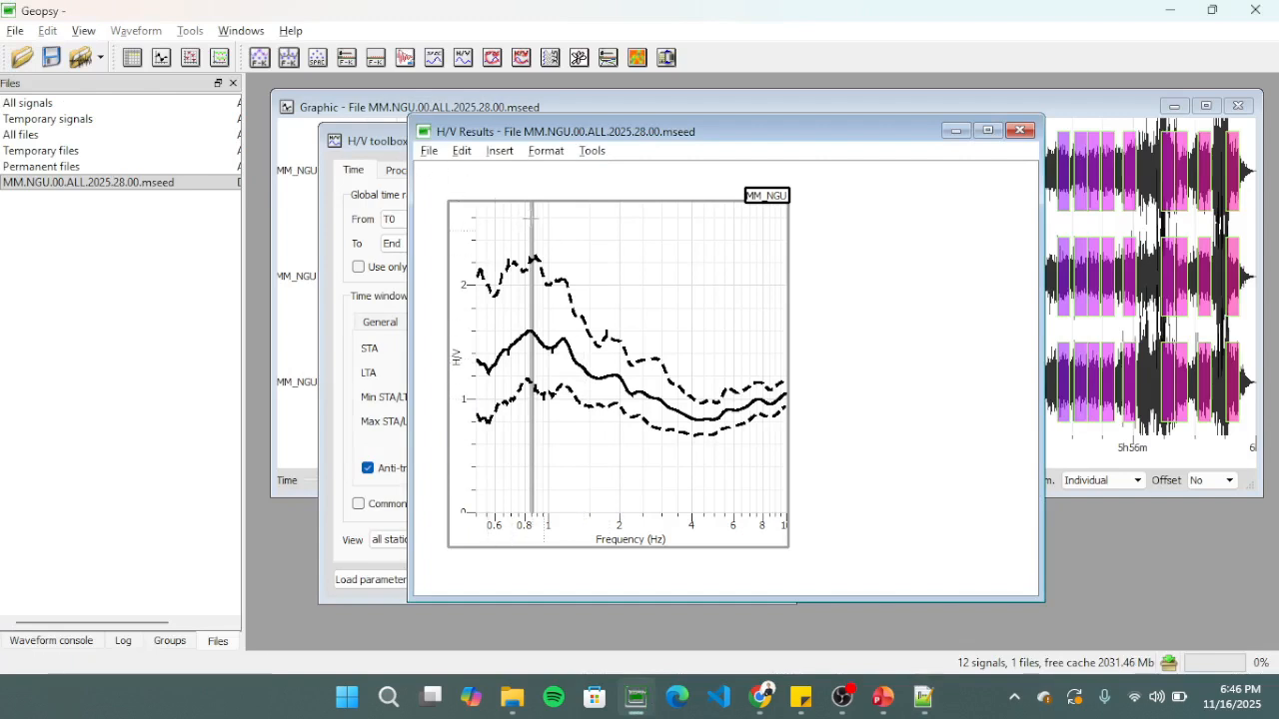
click(432, 156)
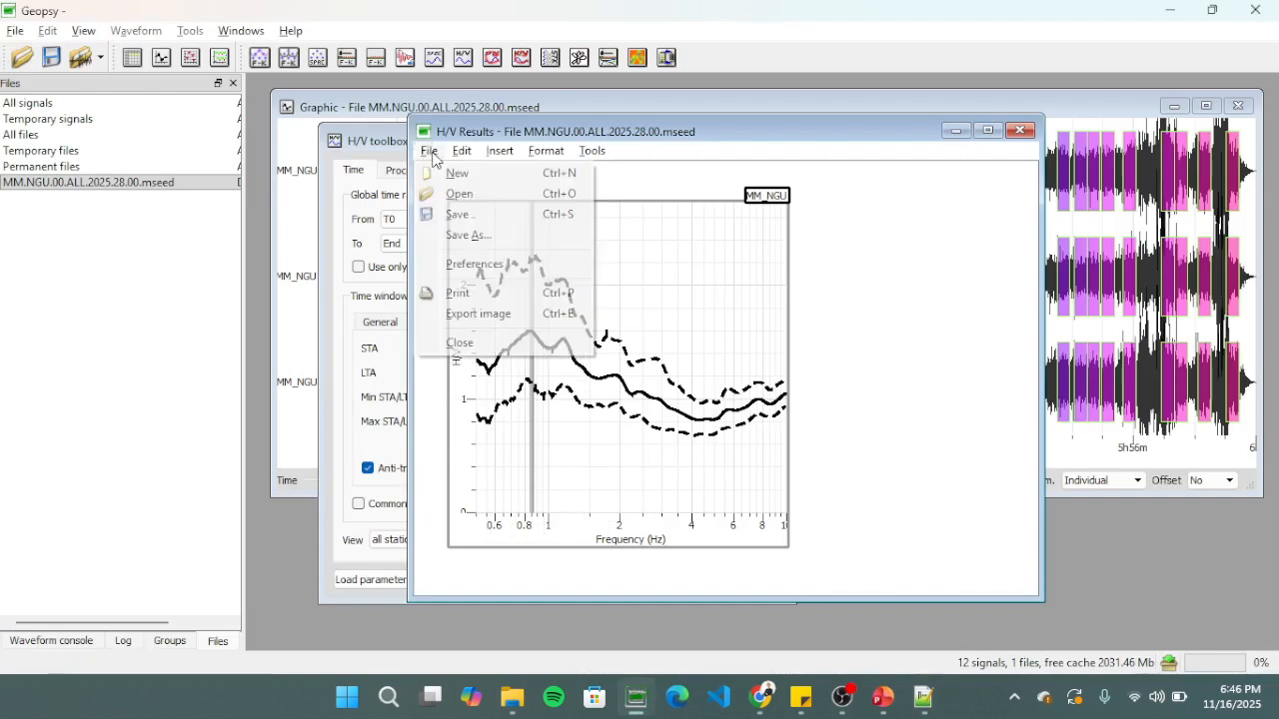
click(480, 314)
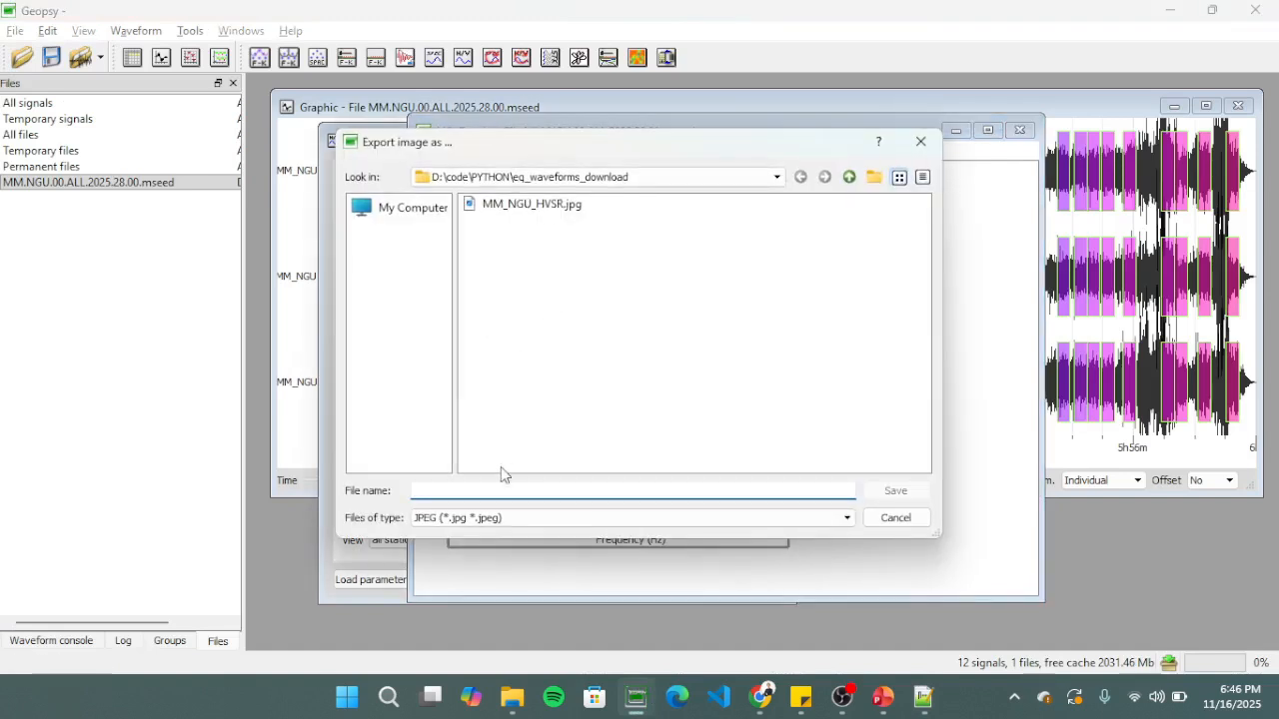
text(MM)
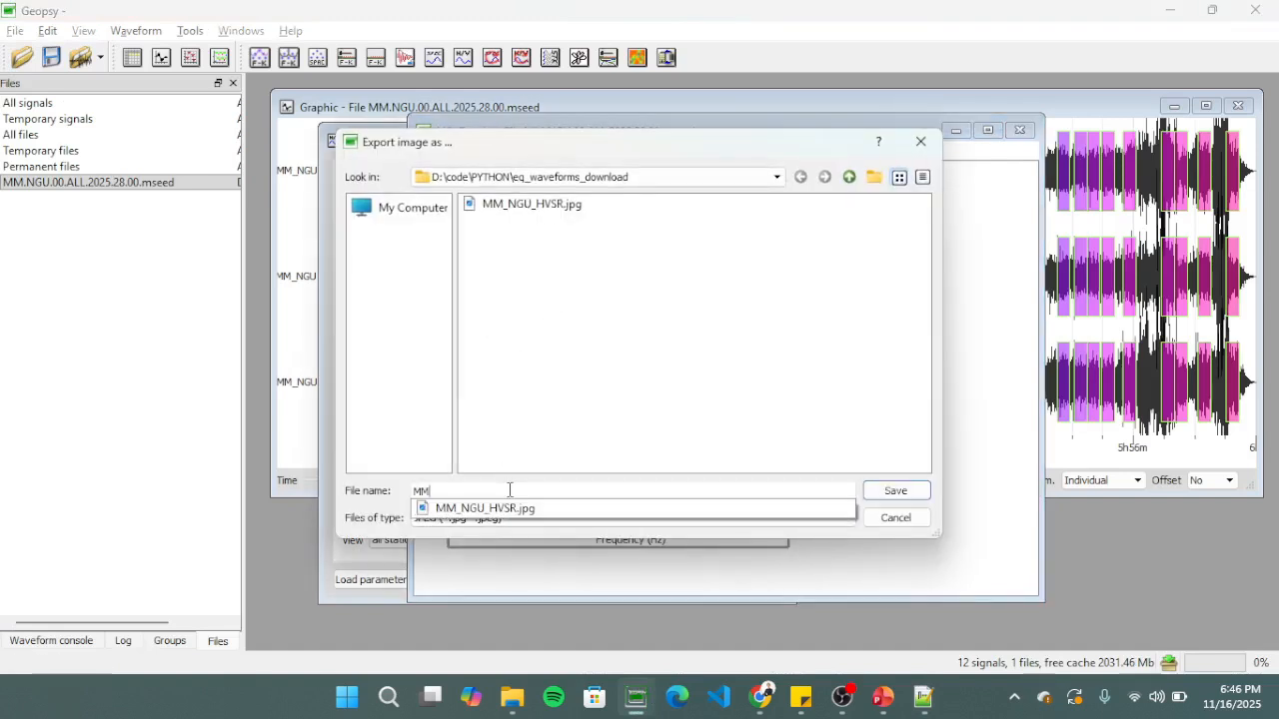
text(_NGU_HV)
click(405, 207)
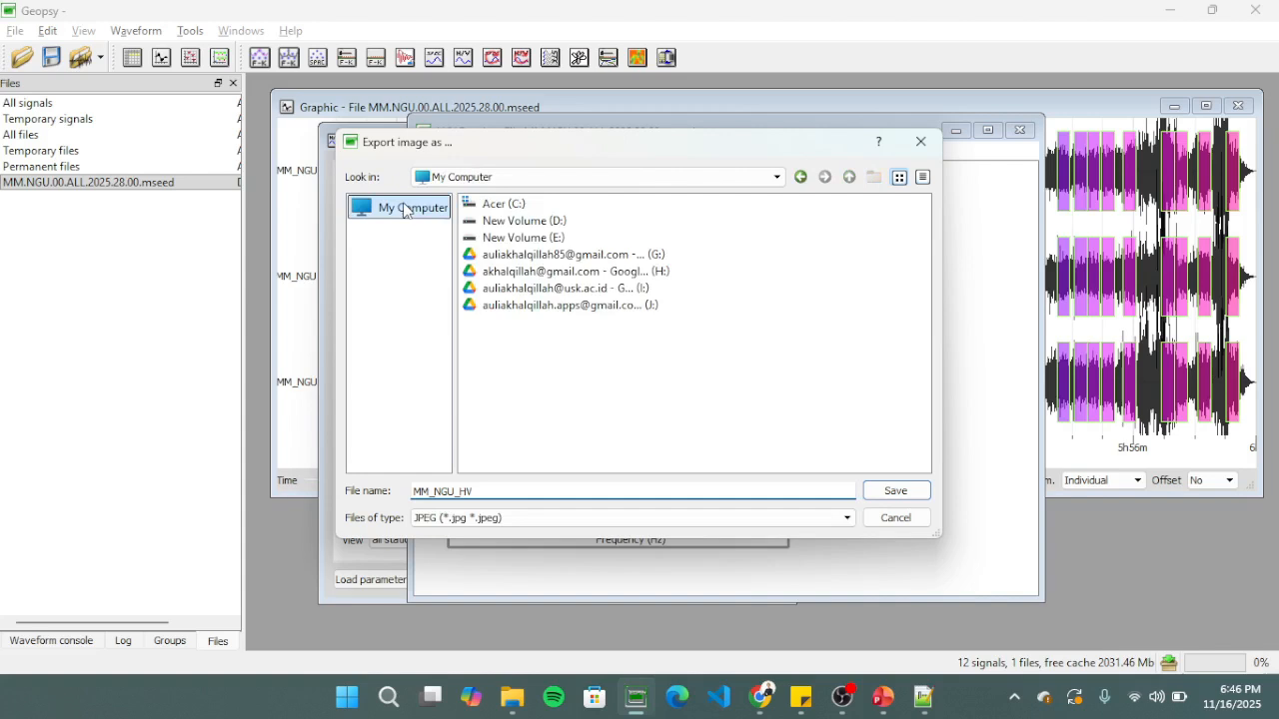
double_click(530, 221)
double_click(540, 356)
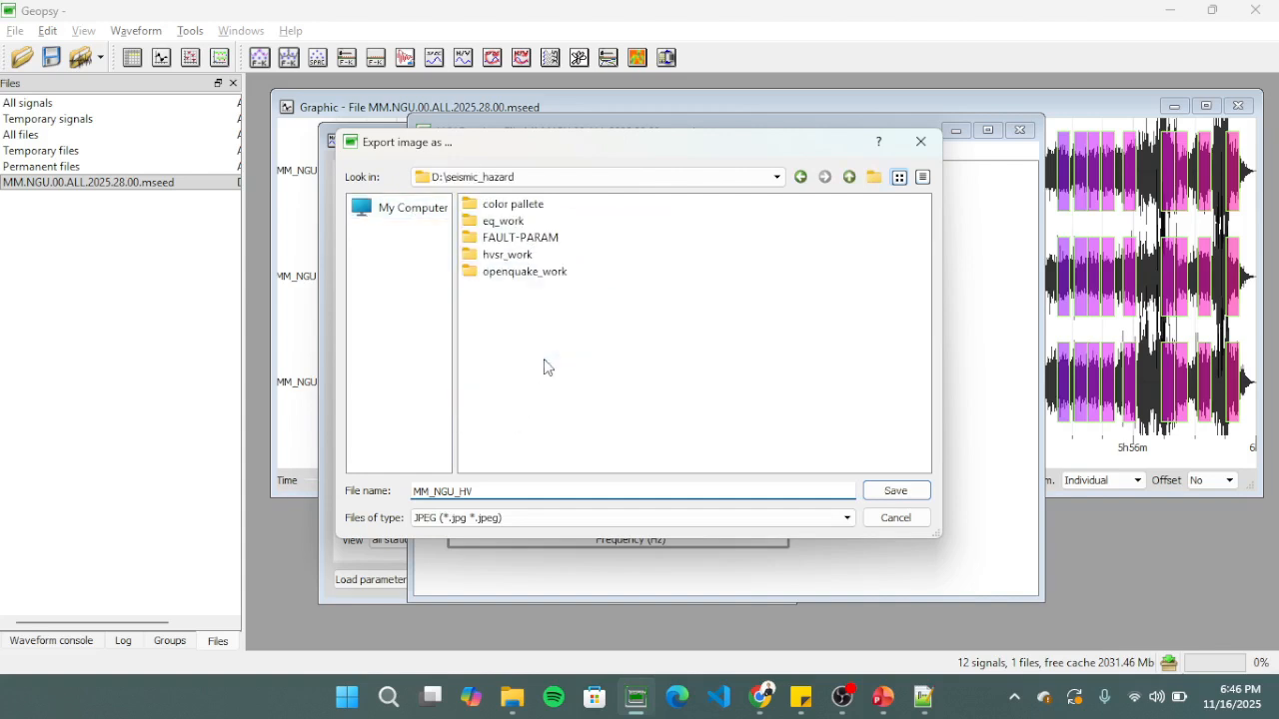
double_click(525, 270)
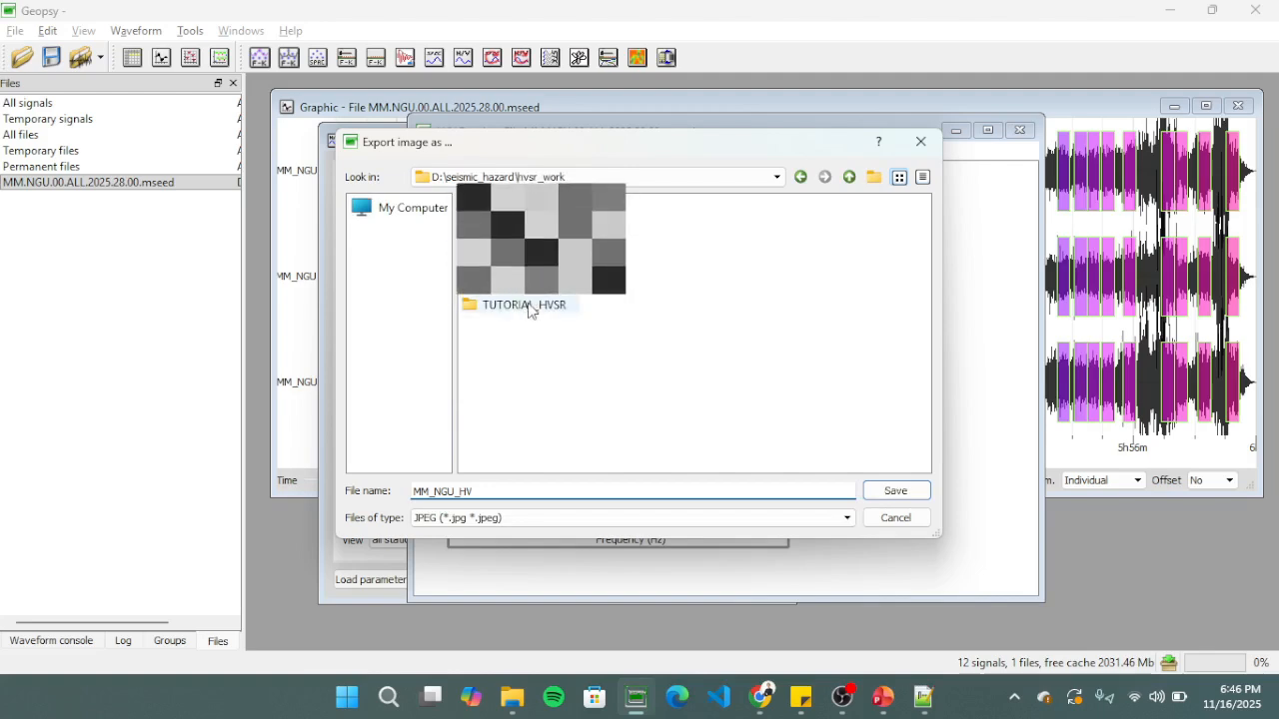
double_click(524, 304)
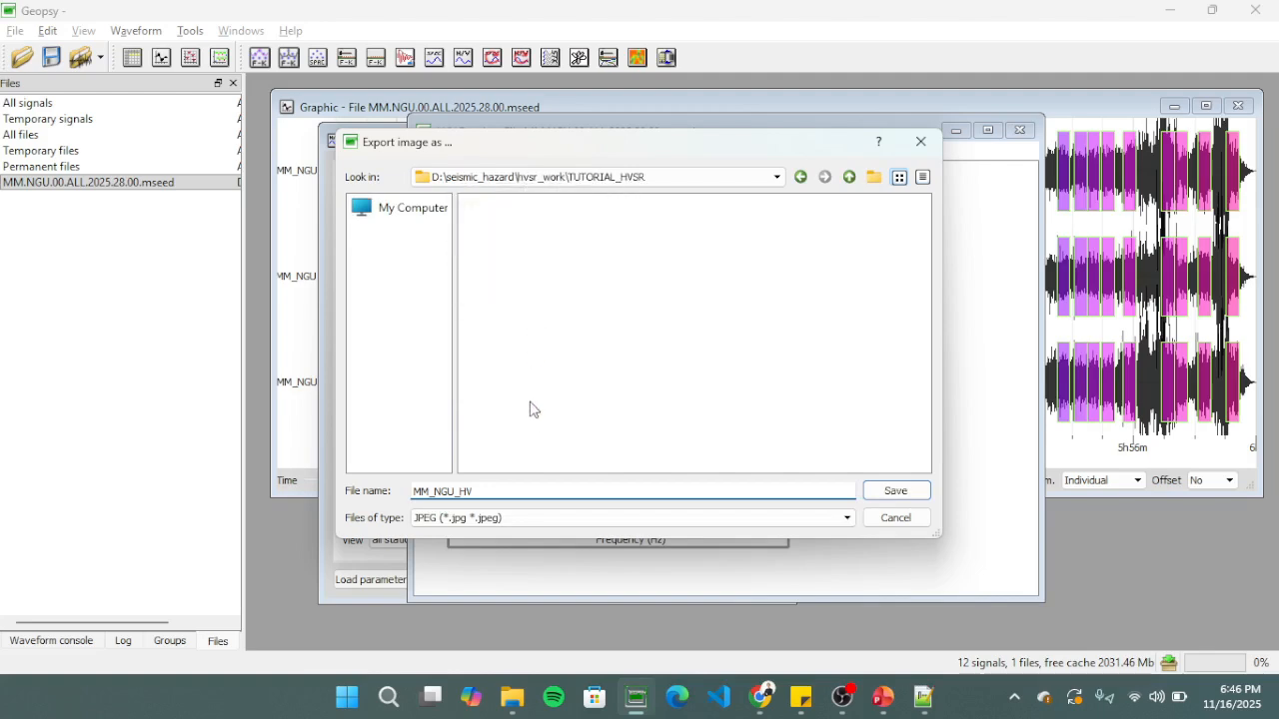
click(870, 488)
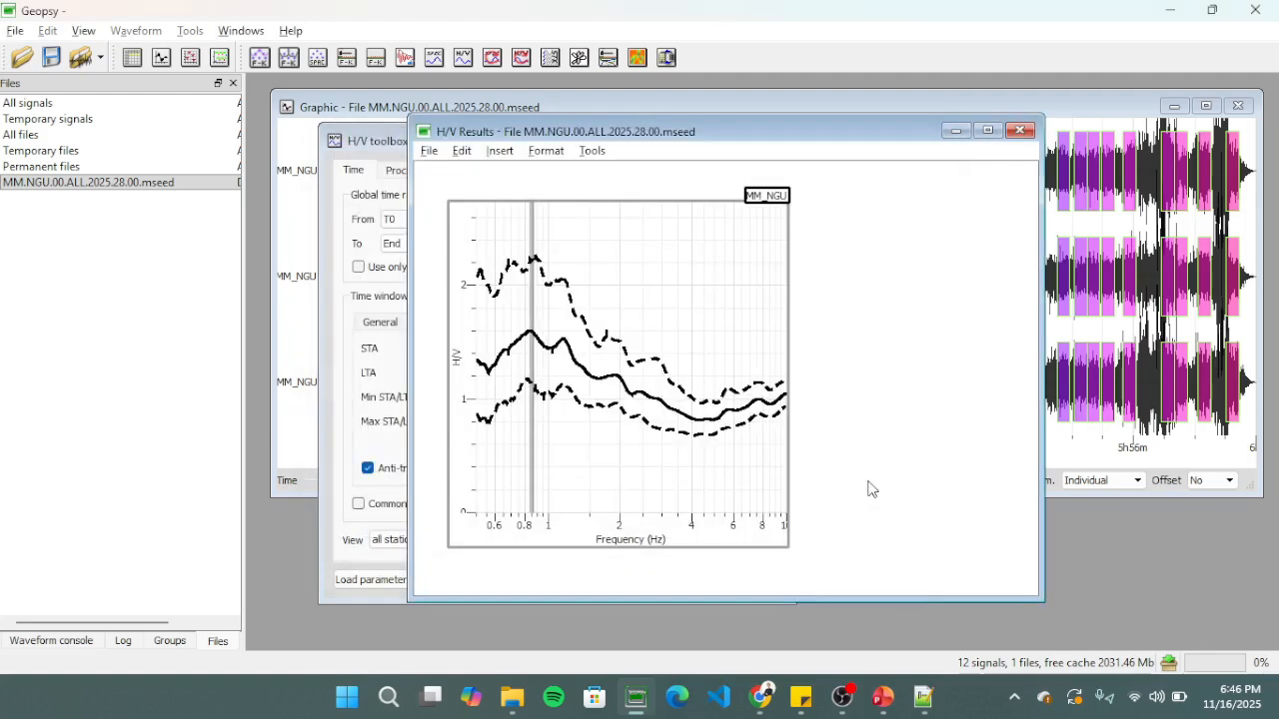
Step: Switch to File Explorer and open the exported MM_NGU_HV.jpg to inspect the H/V curve
click(511, 696)
click(374, 218)
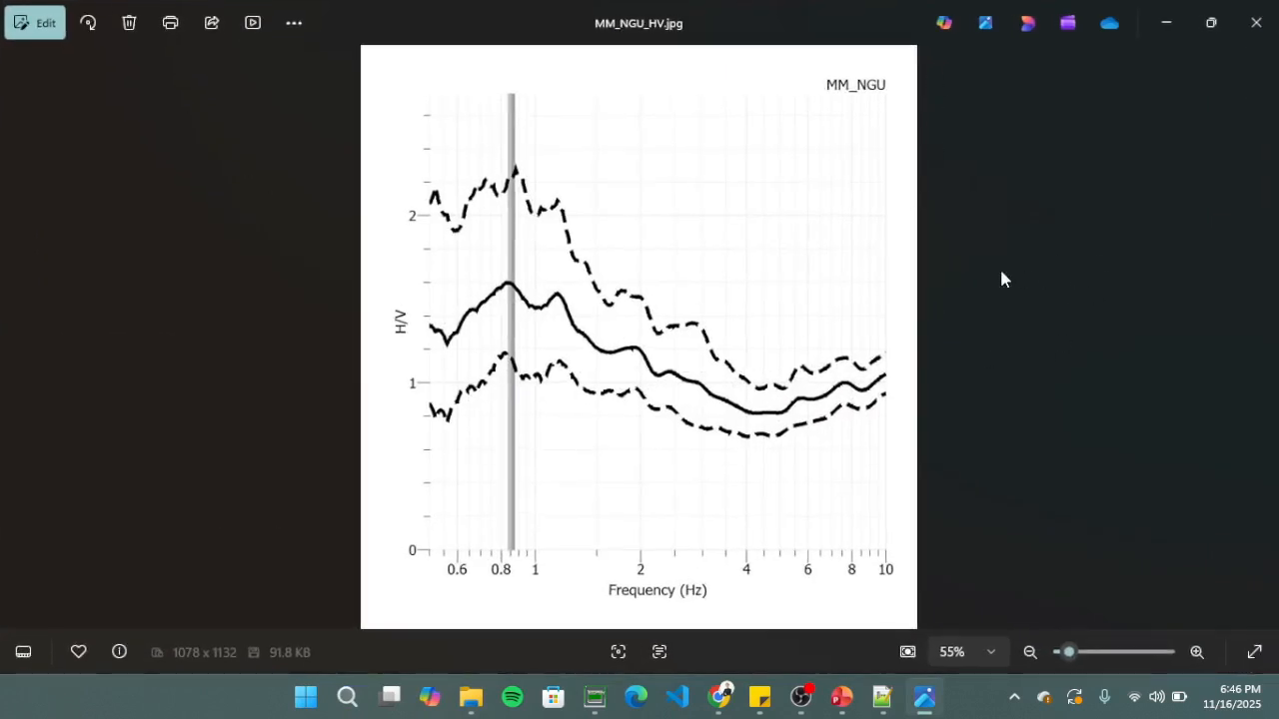
Step: Return to Geopsy and review the H/V toolbox's window length and filtered-signal STA/LTA anti-triggering settings
key(alt+Tab)
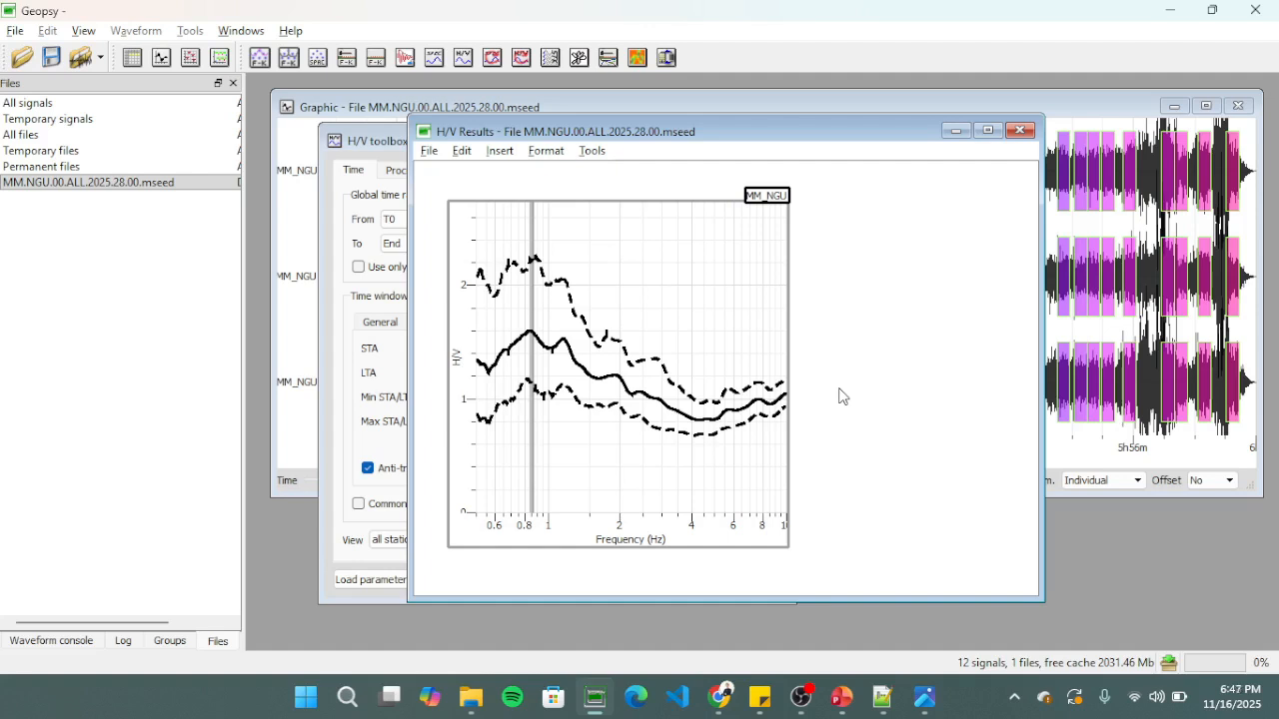
click(377, 138)
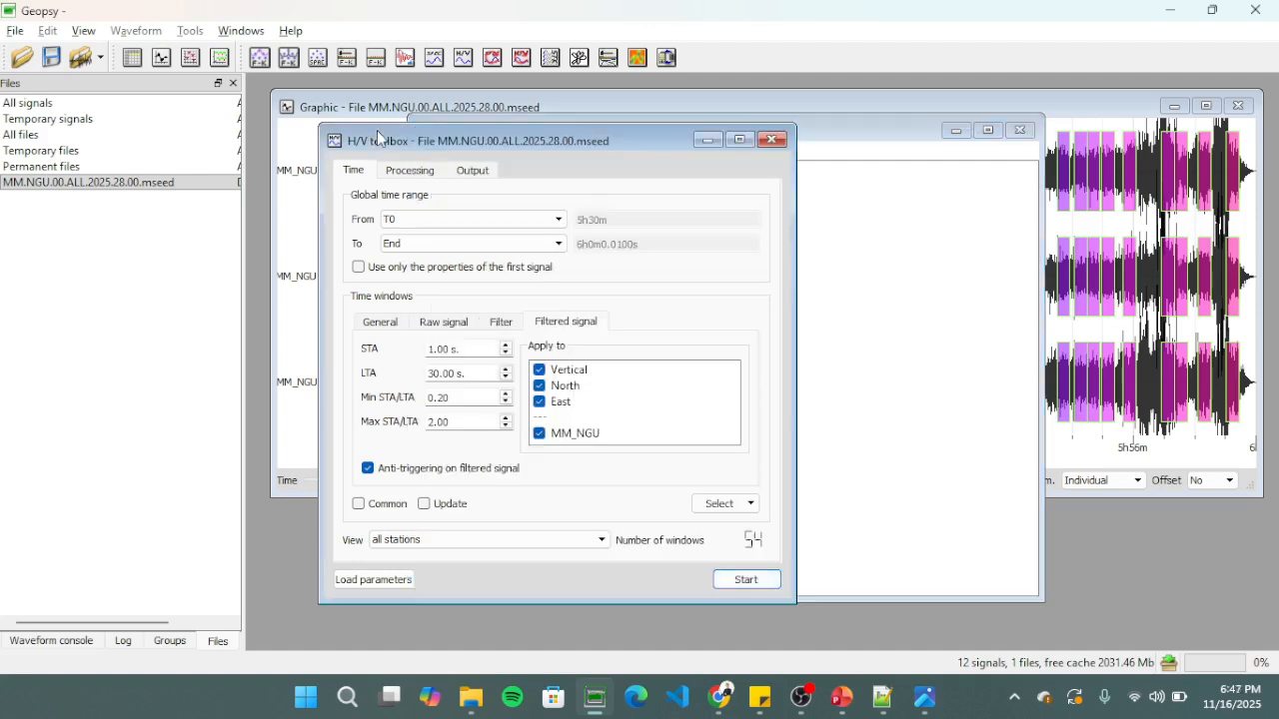
click(385, 322)
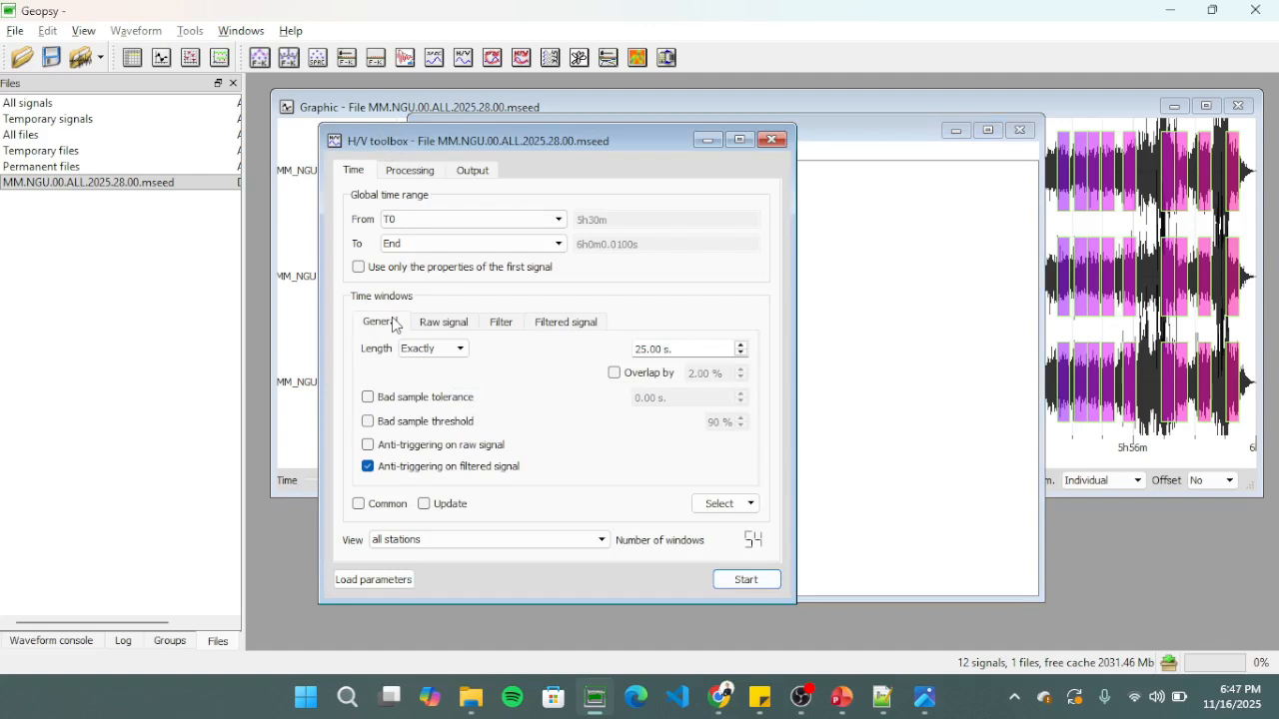
click(563, 324)
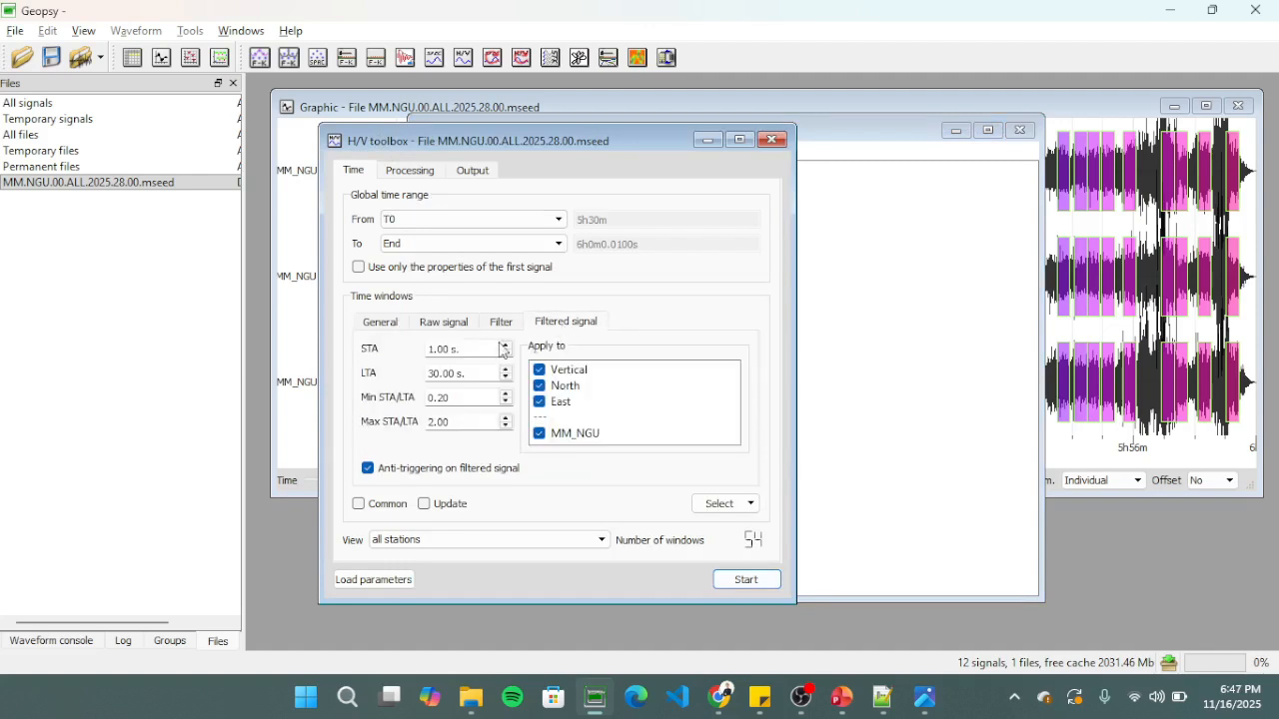
click(376, 330)
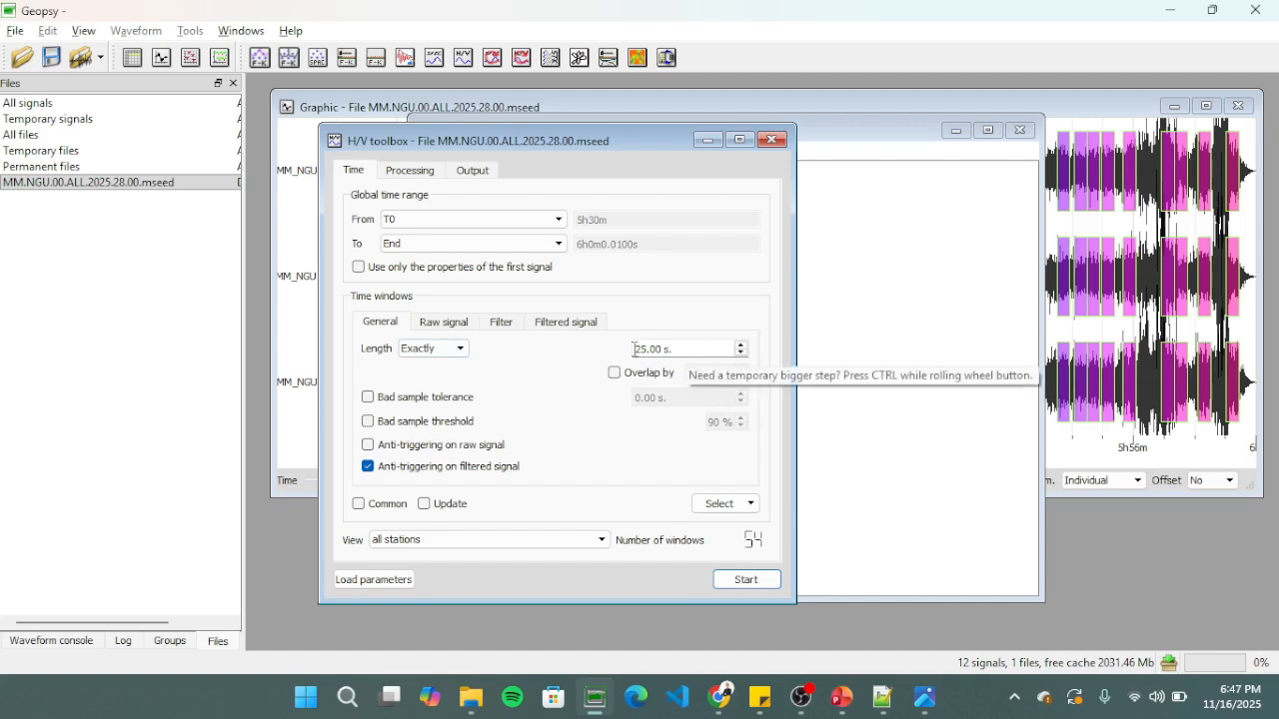
click(553, 325)
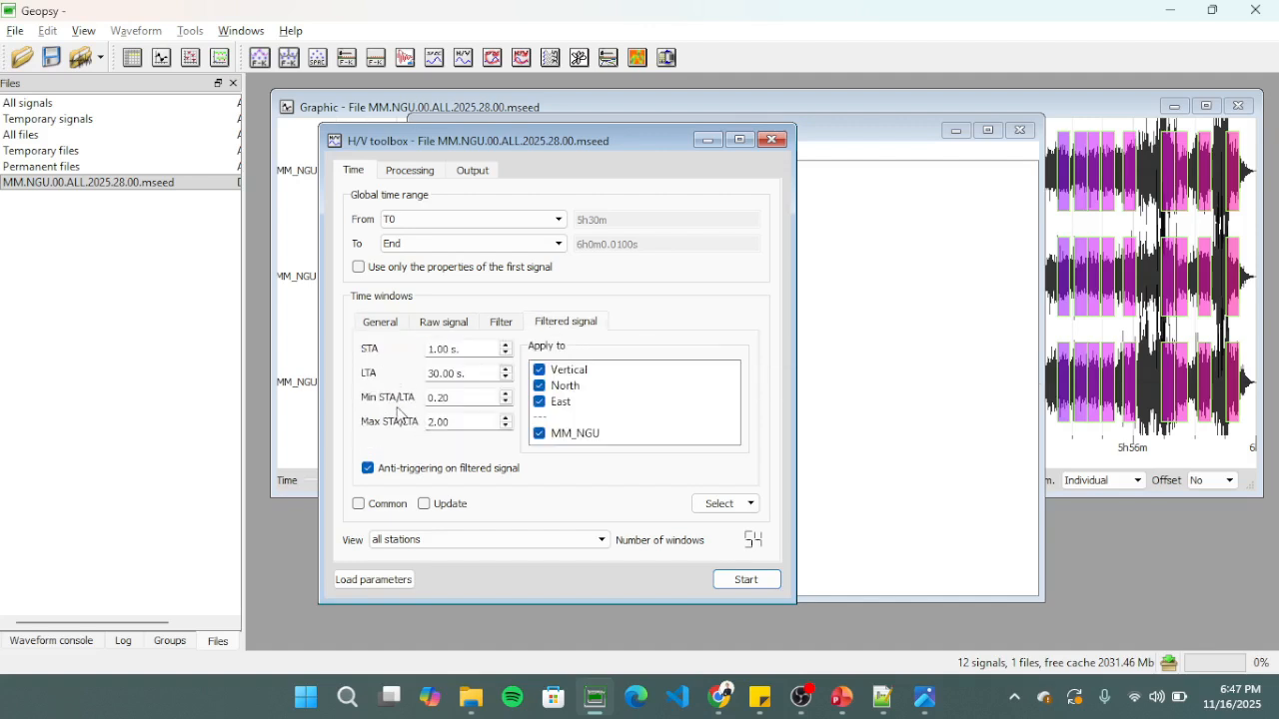